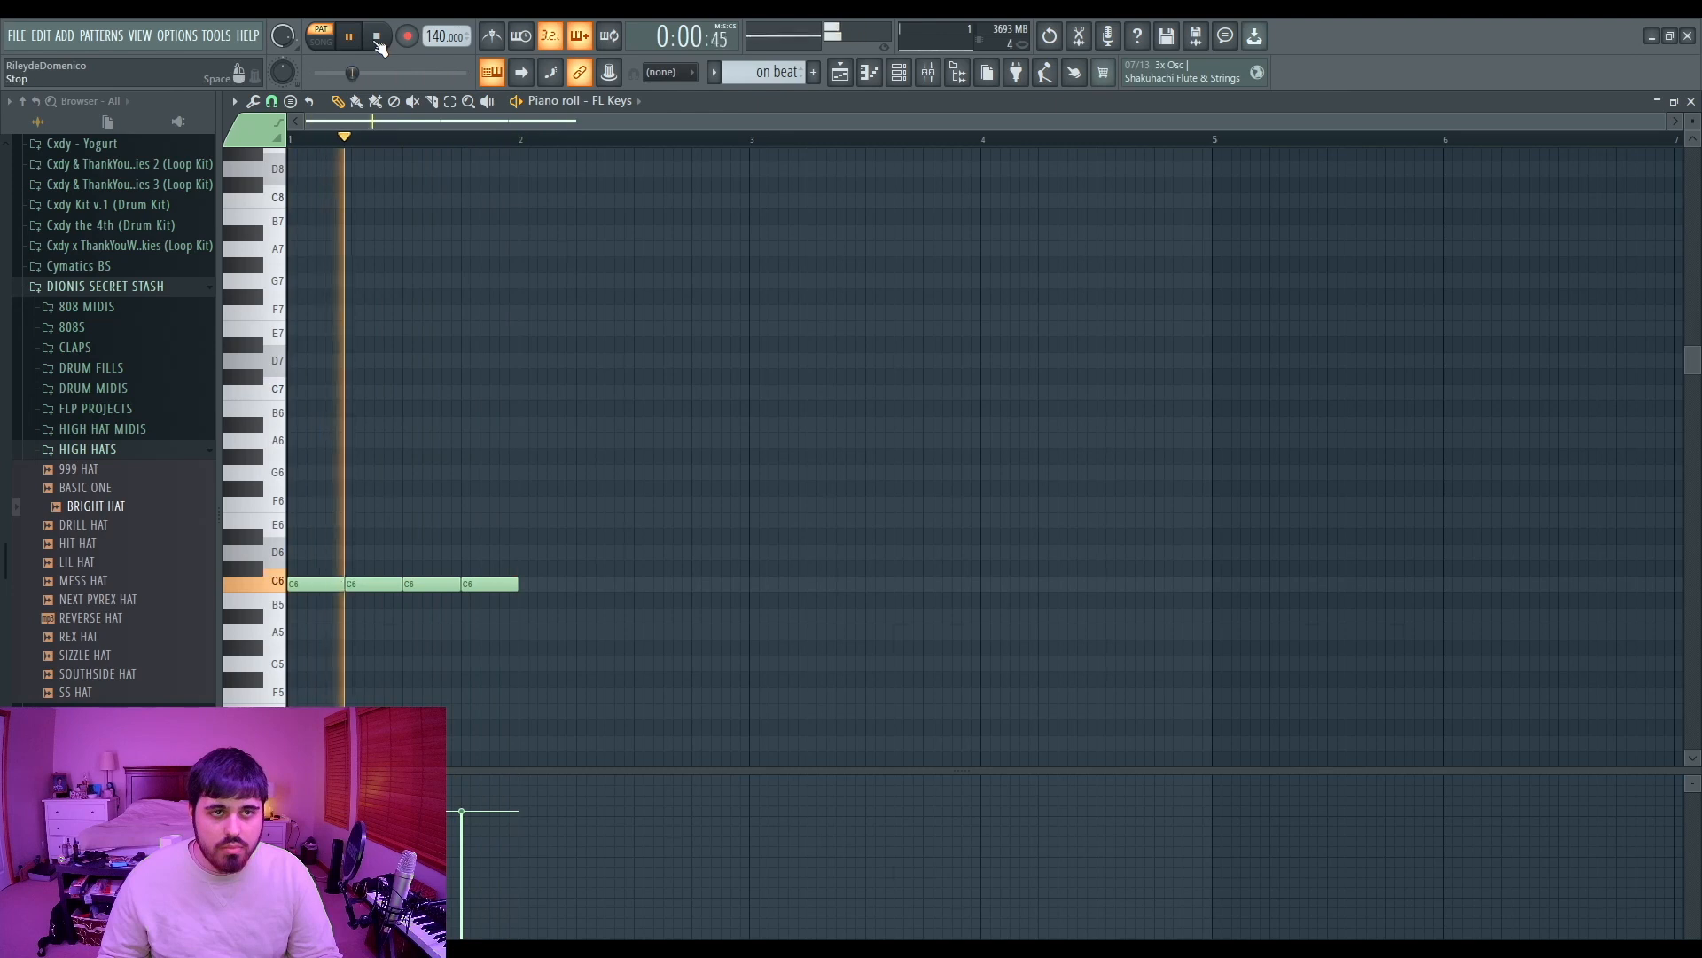
Step: Open the syncopated 1 pattern in the piano roll, shift its second C6 note later, and play it back
{"action": "left_click", "coordinate": [376, 36]}
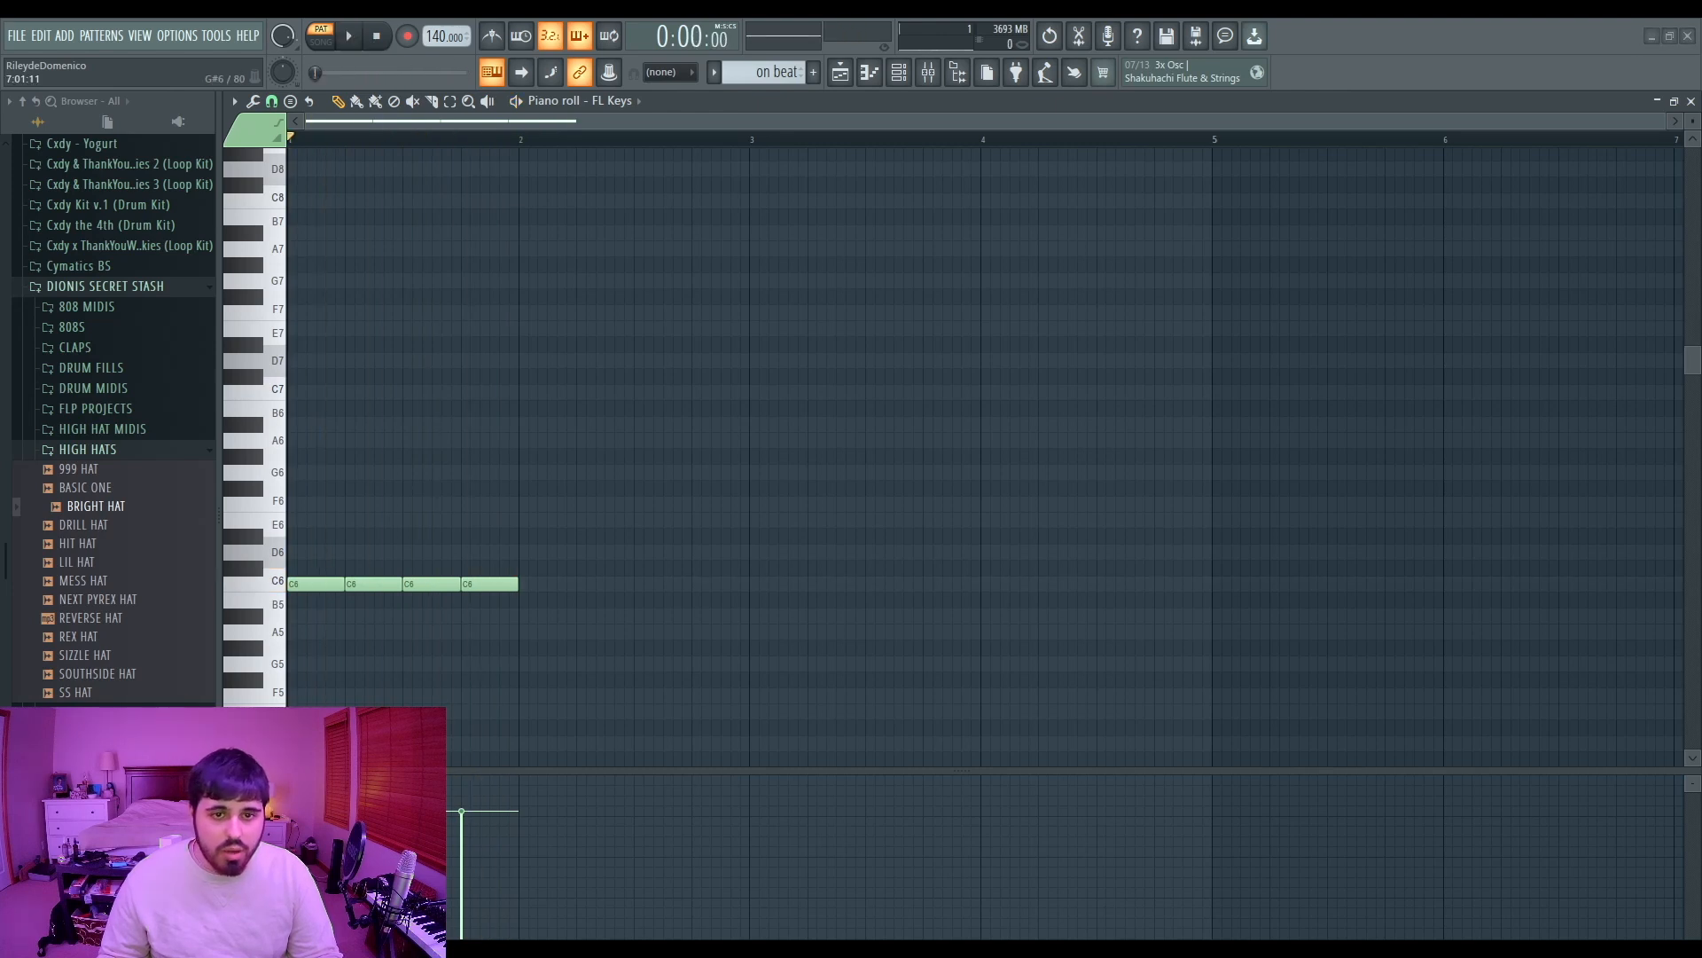
{"action": "left_click", "coordinate": [829, 193]}
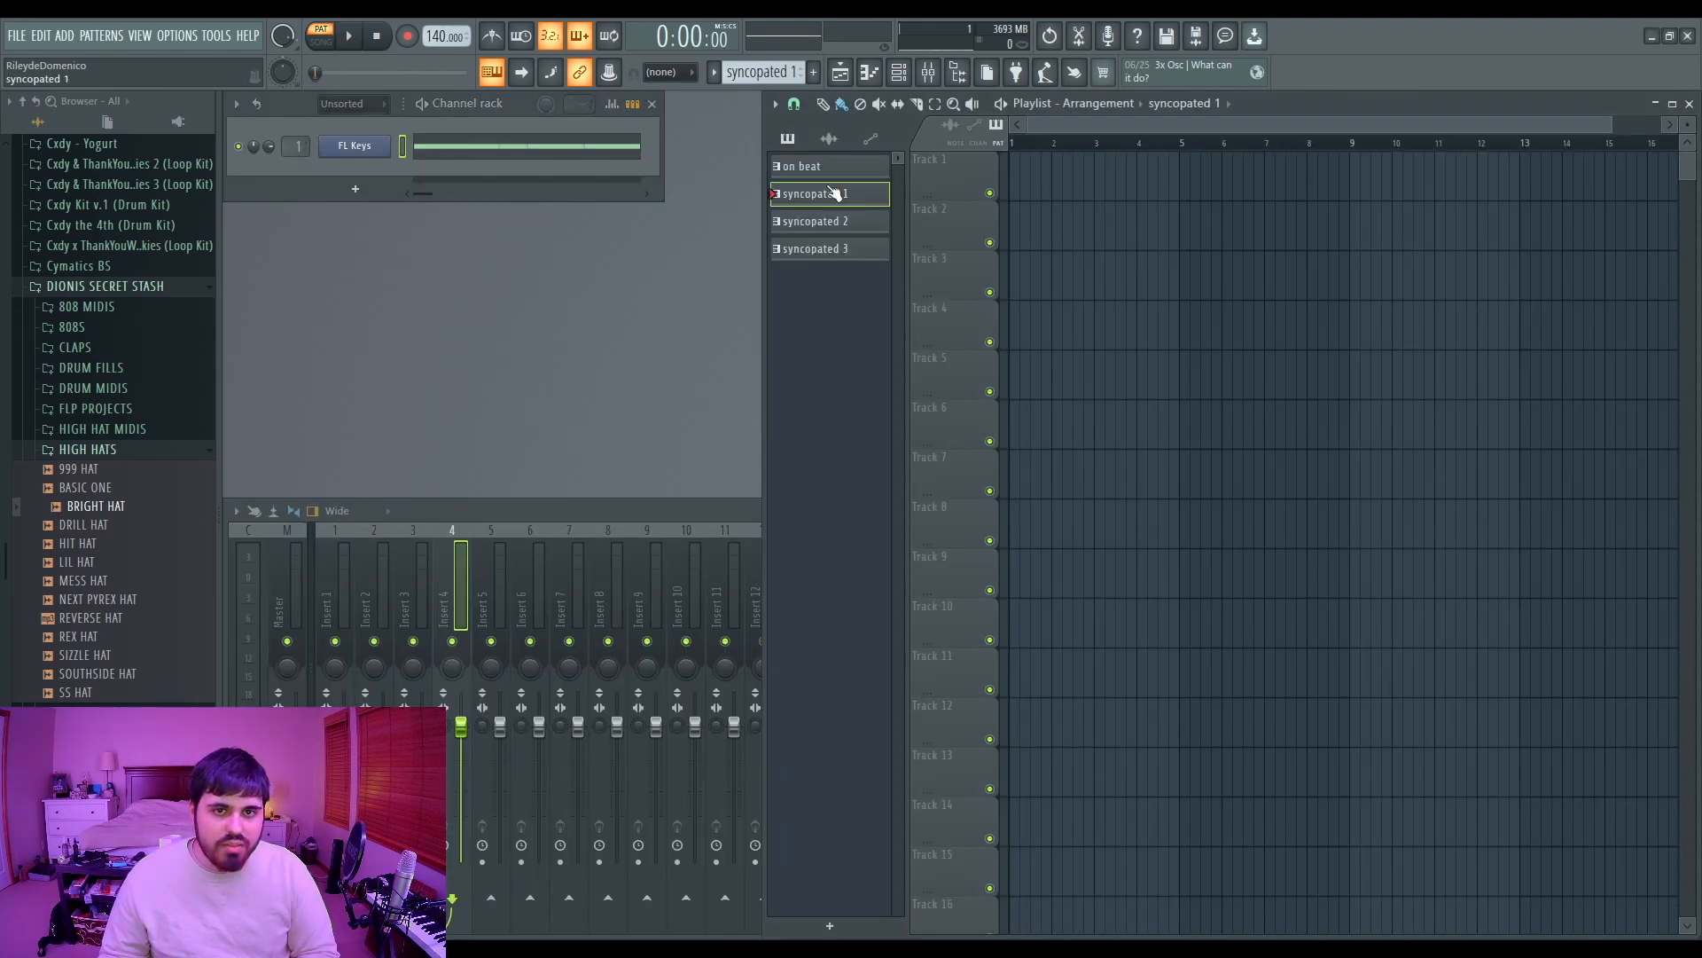
{"action": "key", "text": "F7"}
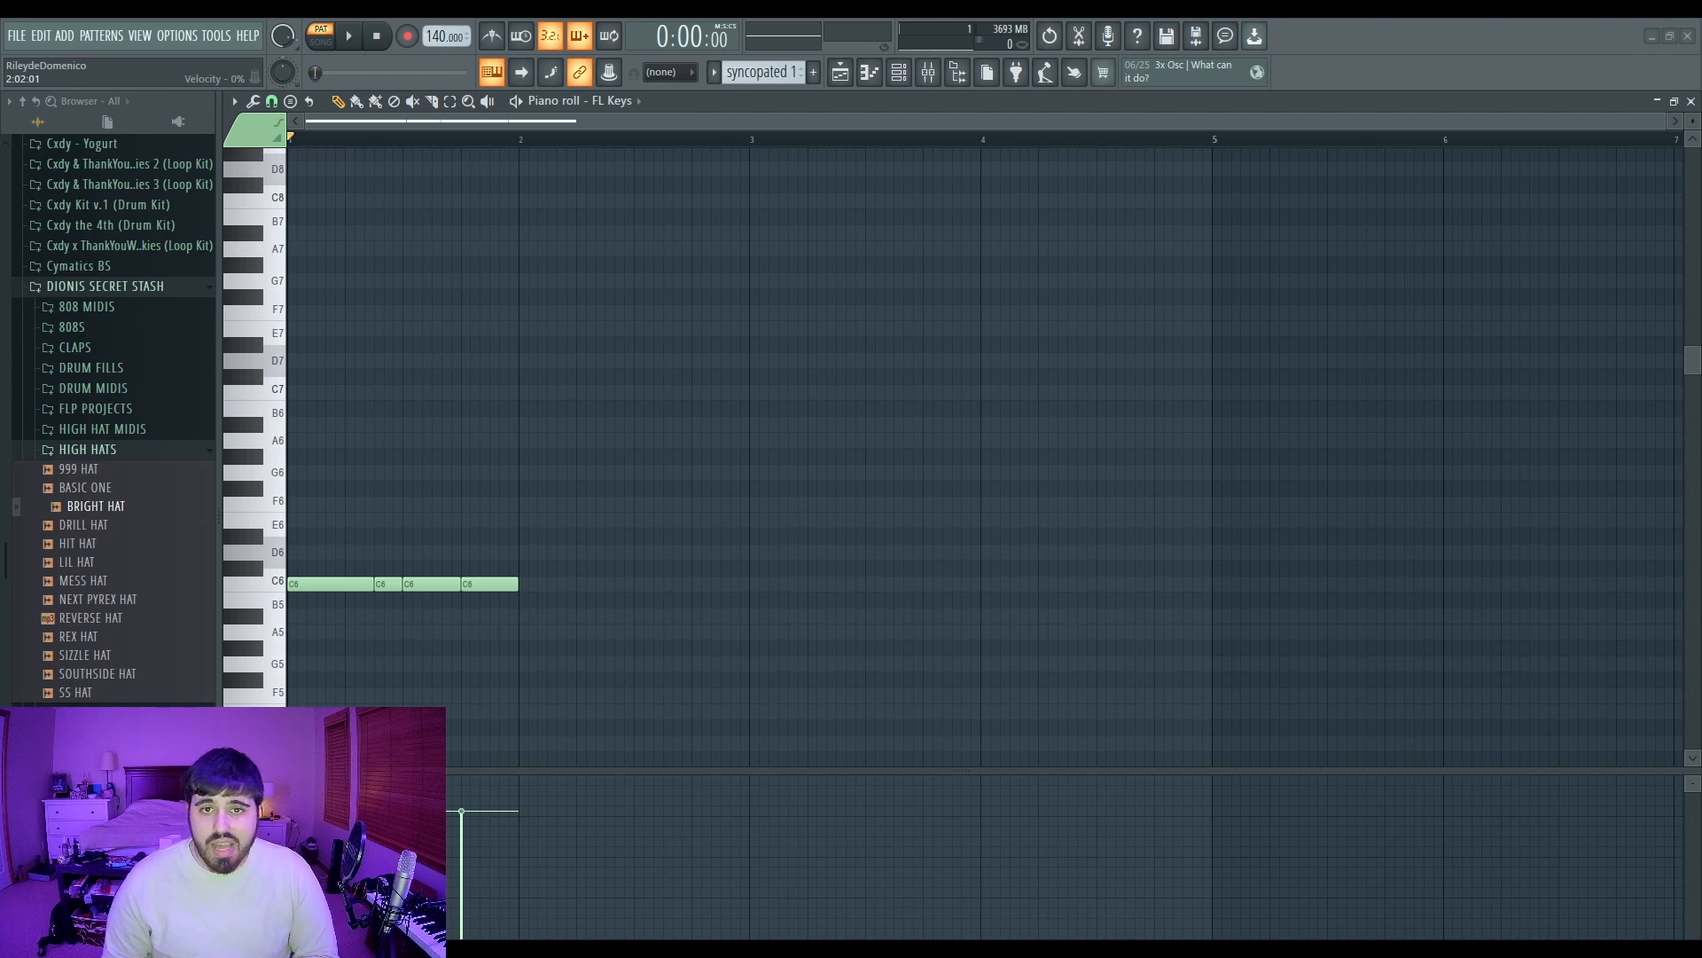
{"action": "left_click_drag", "start_coordinate": [355, 547], "coordinate": [349, 605]}
{"action": "left_click_drag", "start_coordinate": [383, 531], "coordinate": [395, 603]}
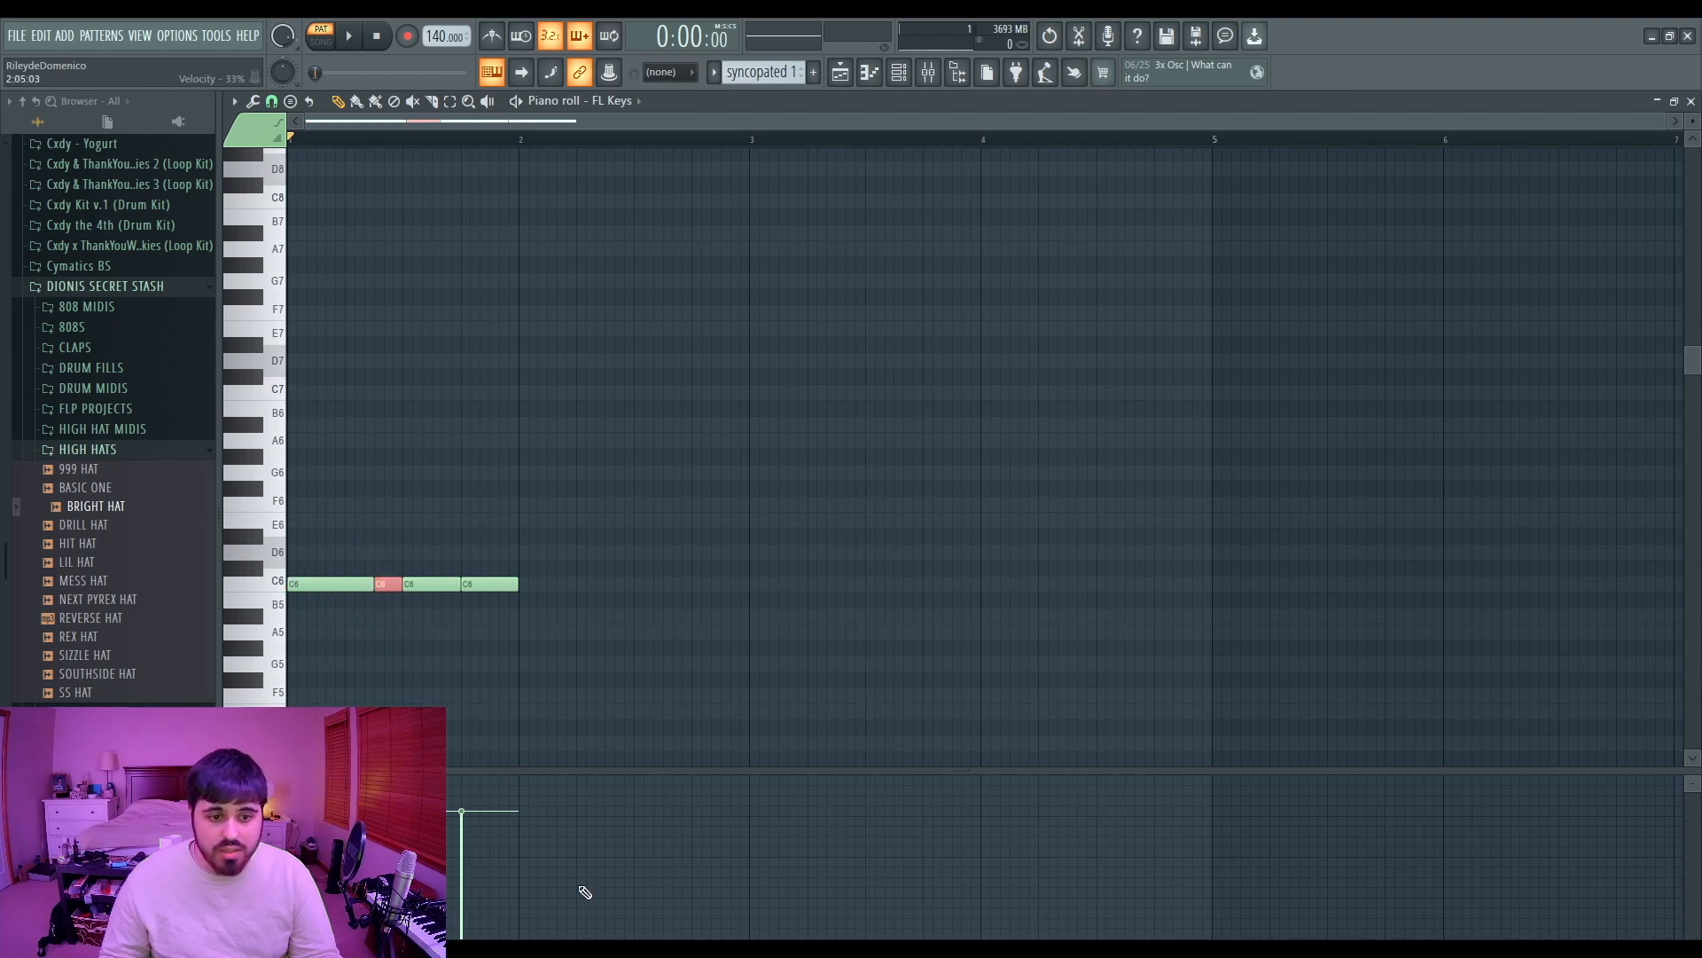
{"action": "left_click", "coordinate": [404, 445]}
{"action": "key", "text": "space"}
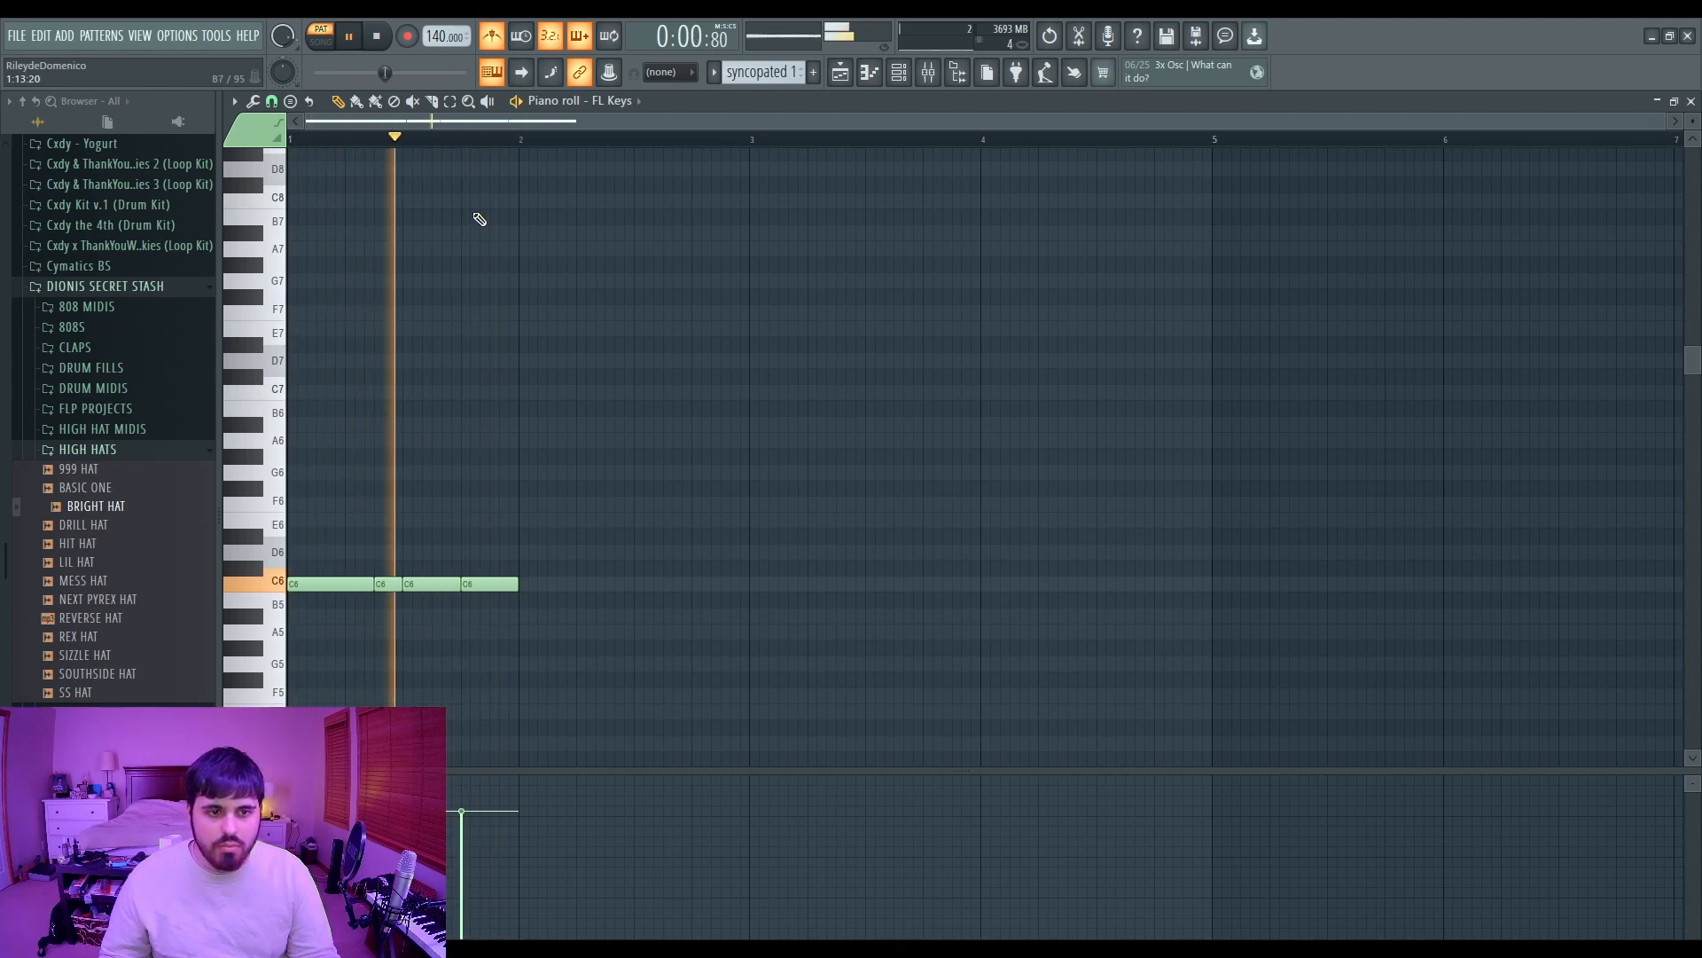
{"action": "key", "text": "space"}
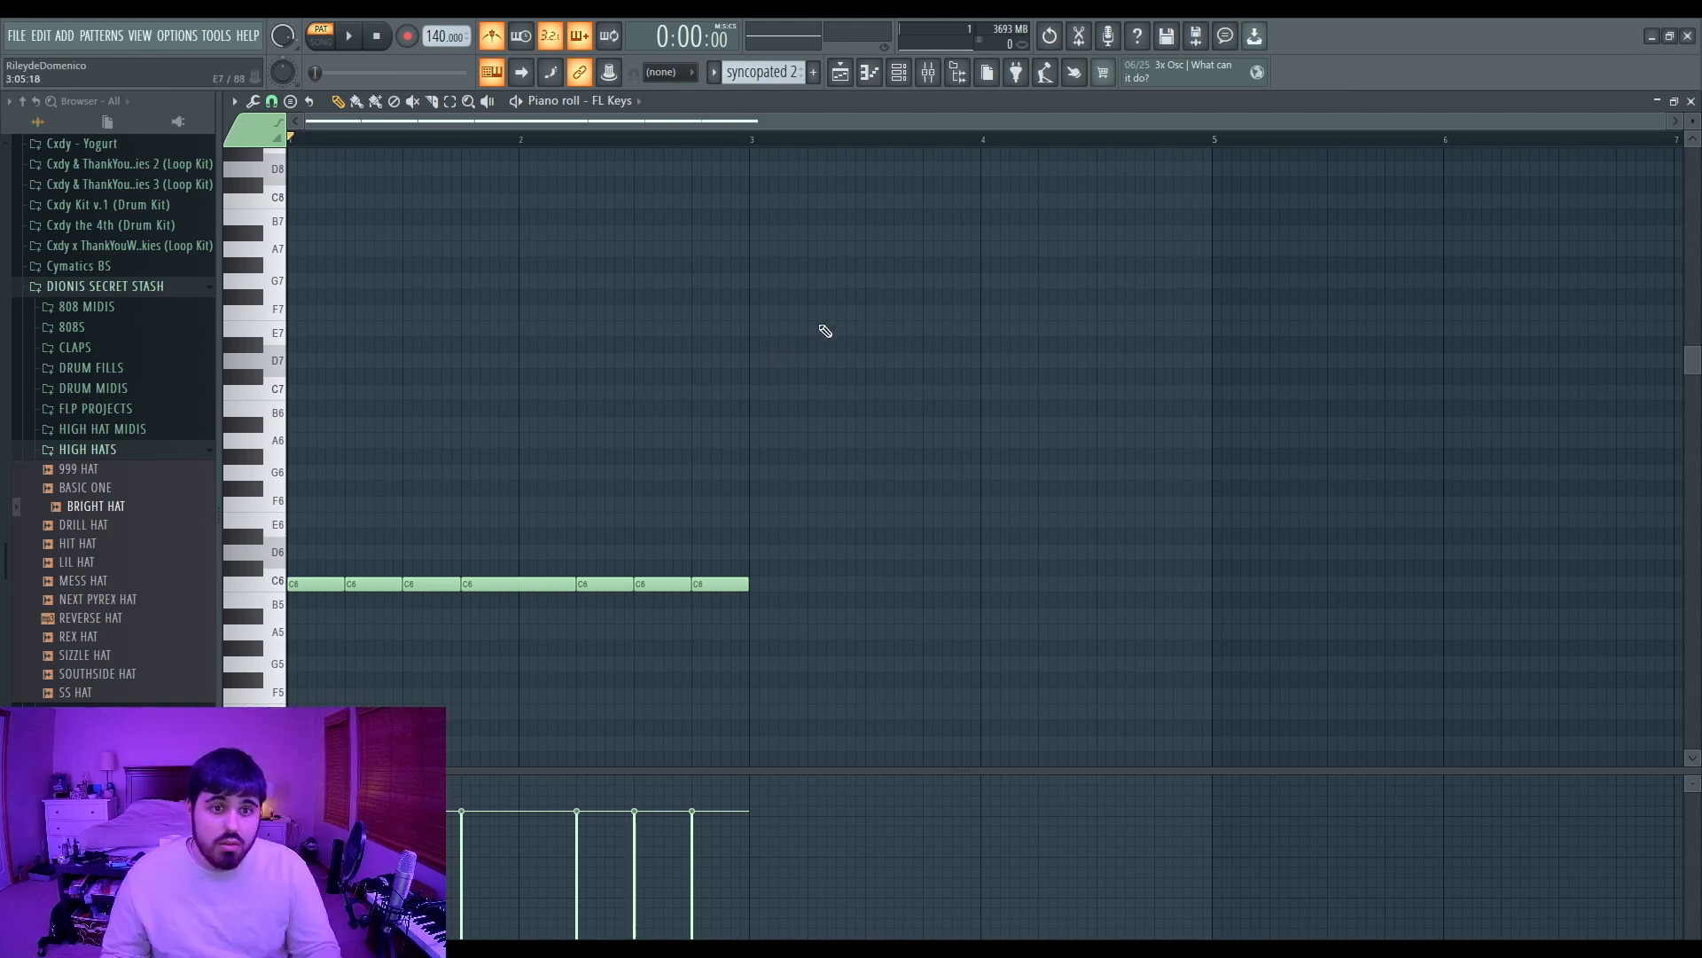
Step: Select the long fourth C6 note in the syncopated 2 pattern and play the pattern back
{"action": "left_click_drag", "start_coordinate": [517, 467], "coordinate": [525, 642]}
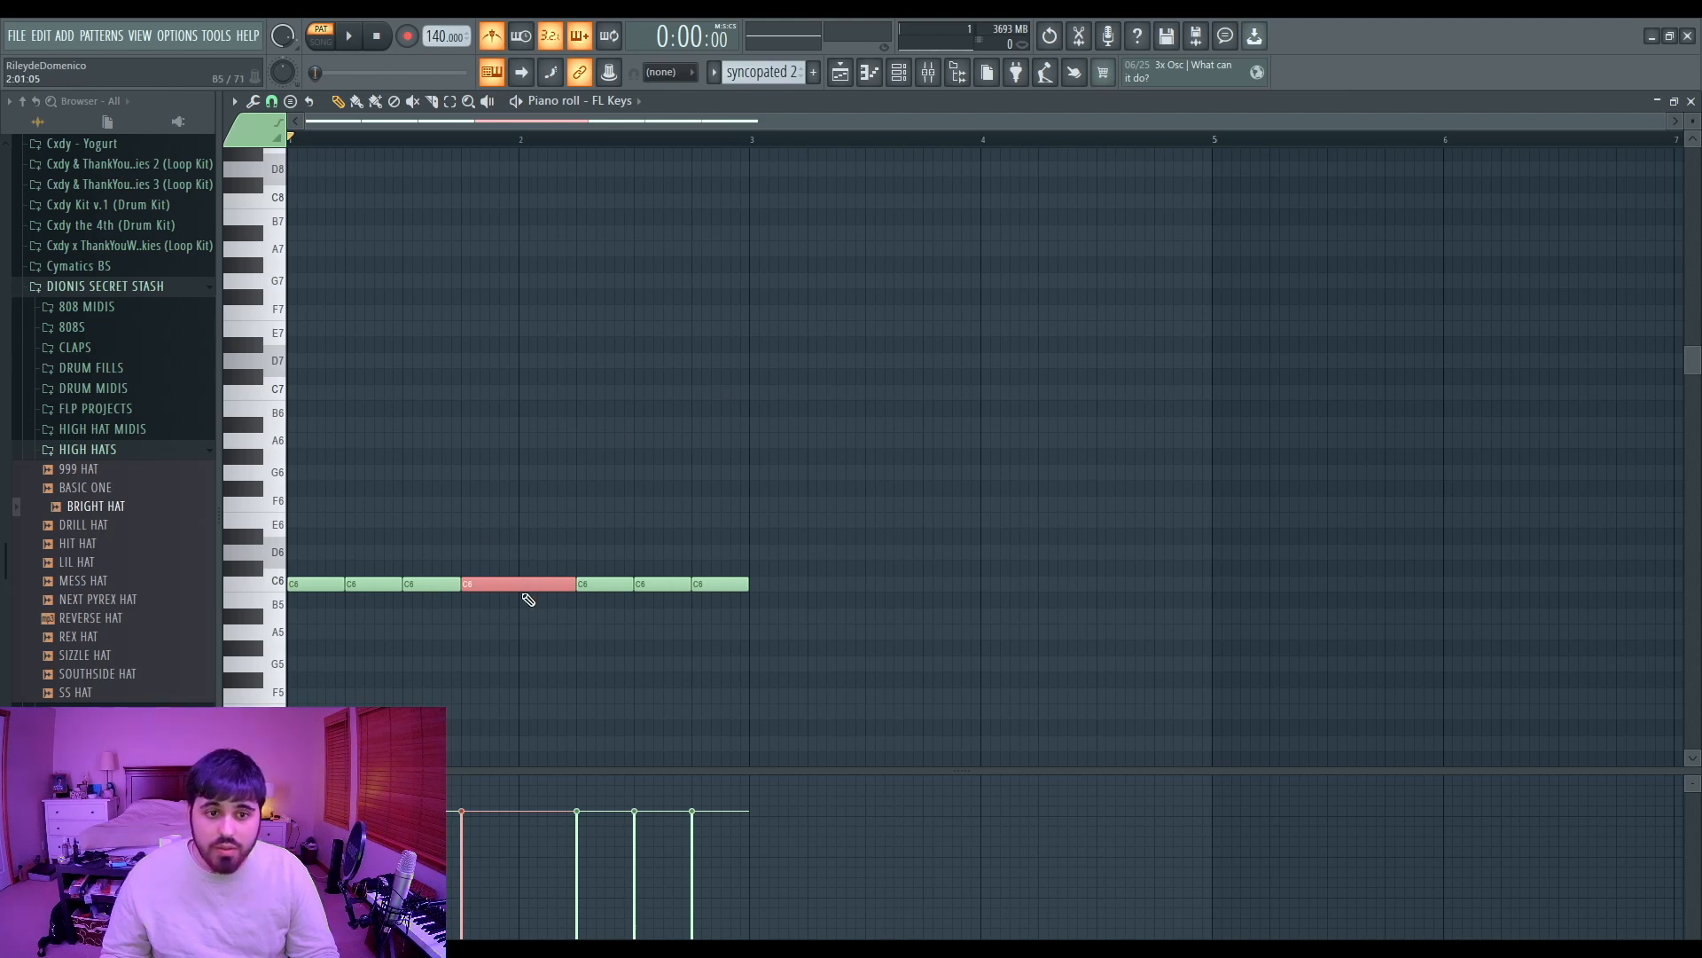
{"action": "left_click", "coordinate": [643, 497]}
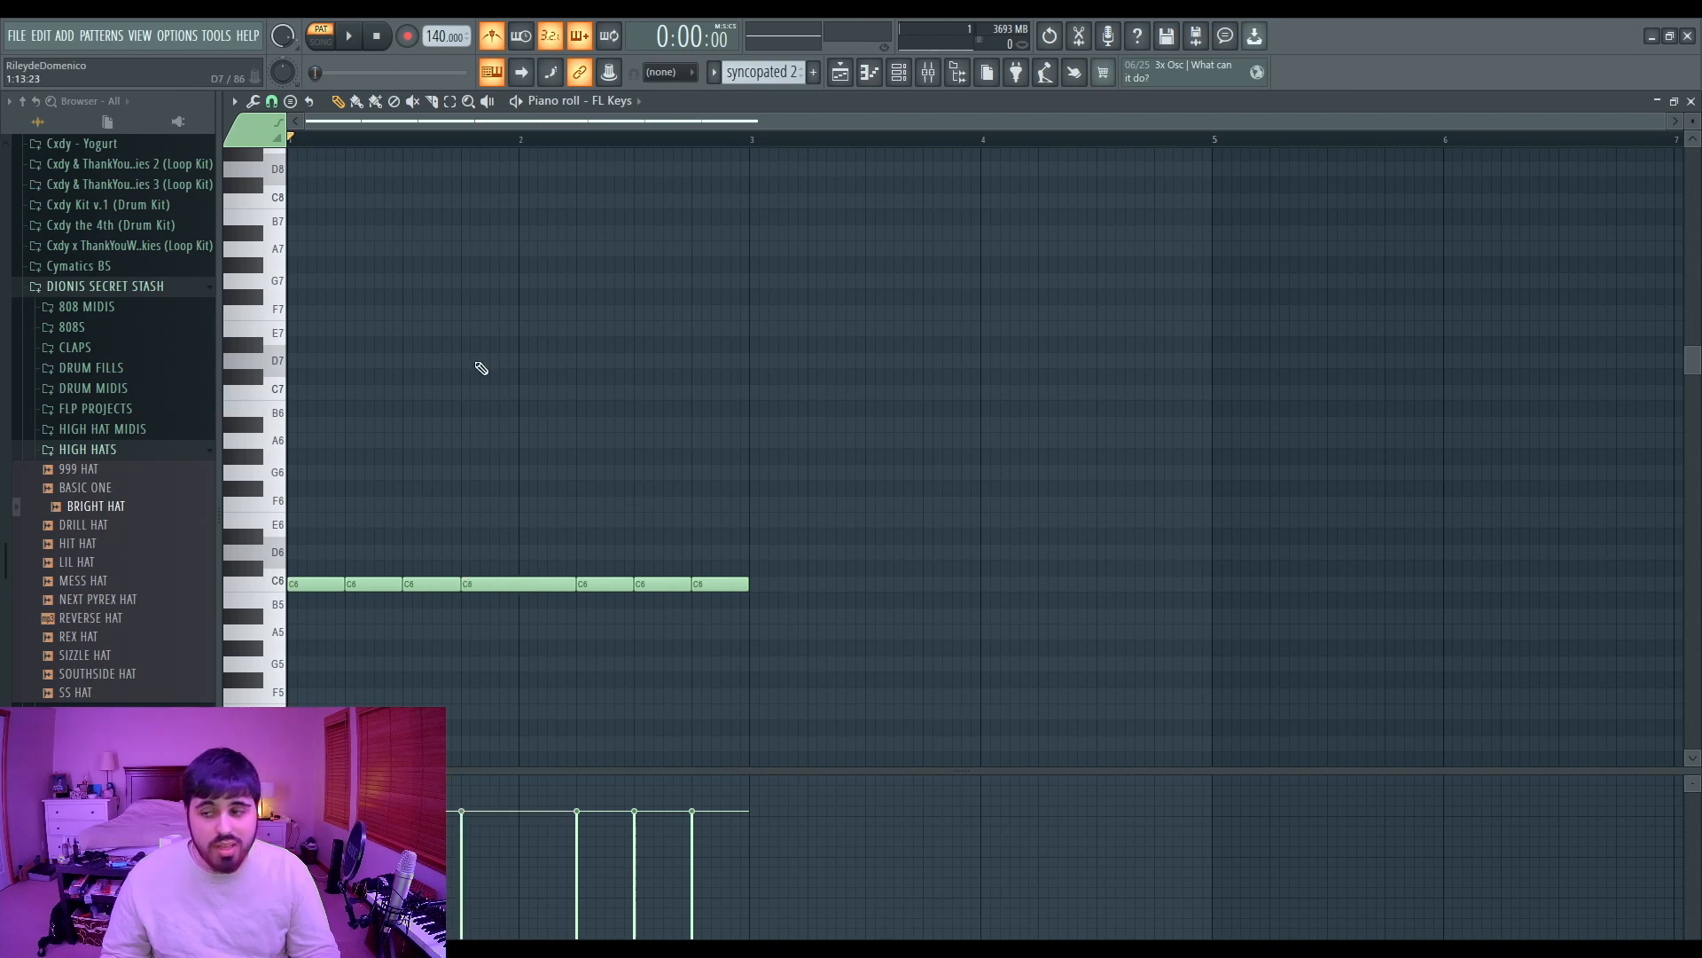
{"action": "key", "text": "space"}
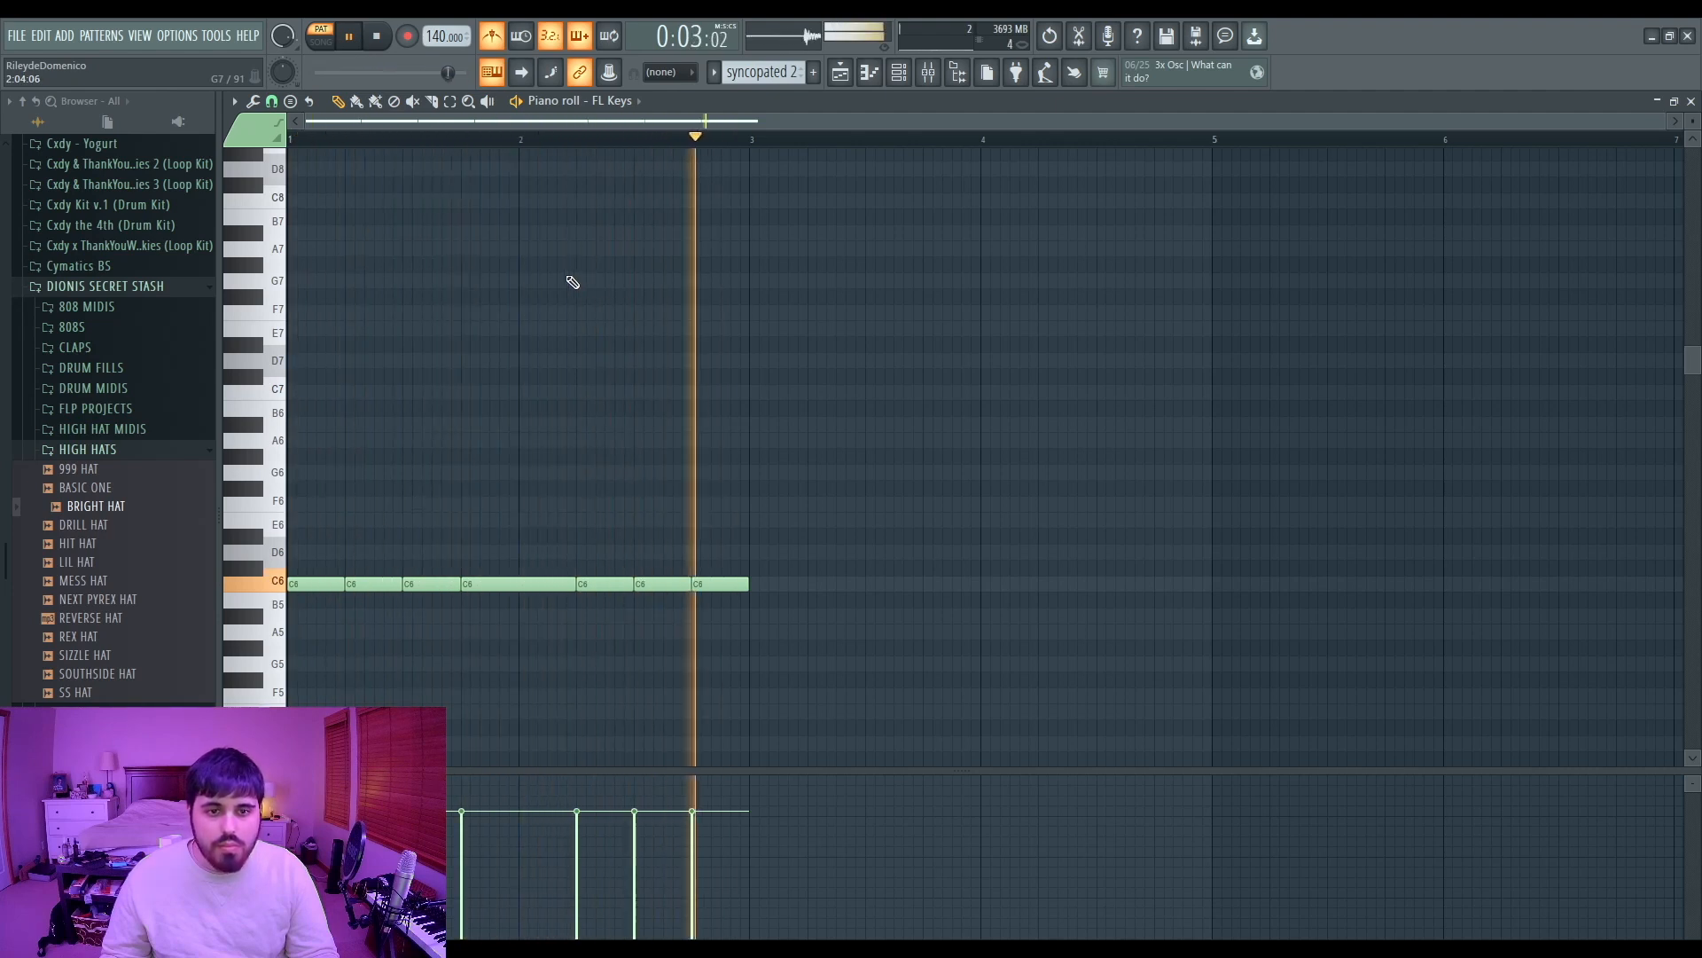
{"action": "key", "text": "space"}
Step: In the syncopated 3 pattern, move the second, third and fourth notes up to E6, F6 and D6
{"action": "left_click_drag", "start_coordinate": [514, 528], "coordinate": [514, 688]}
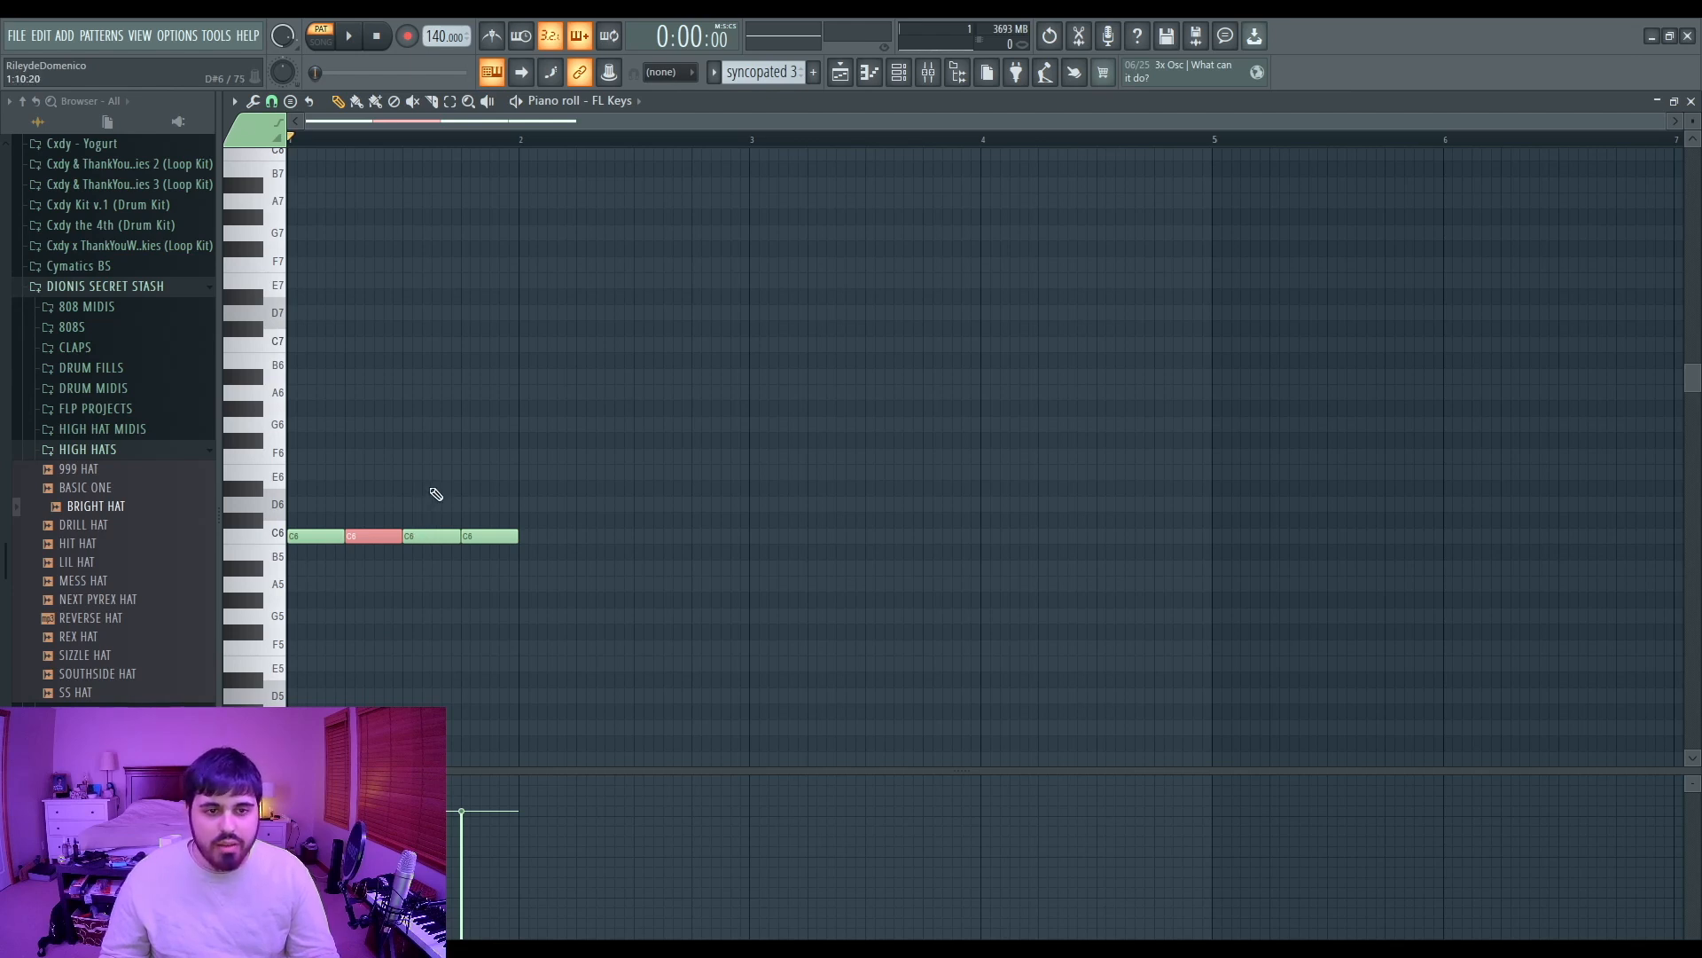
{"action": "key", "text": "space"}
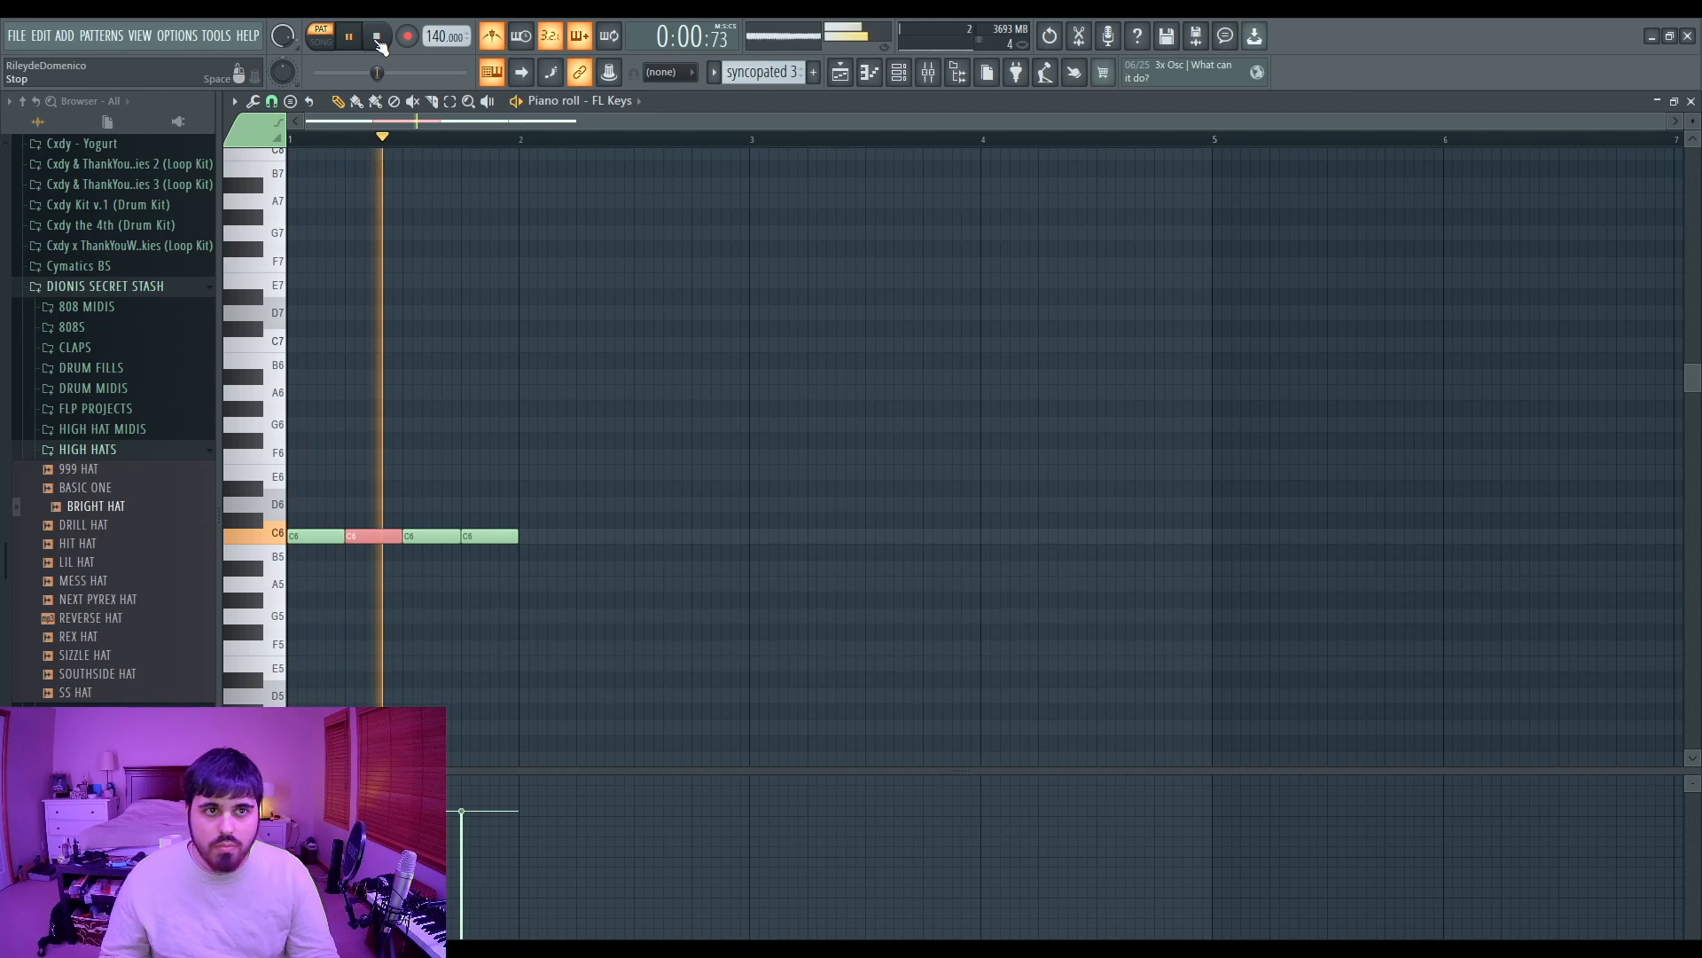
{"action": "left_click", "coordinate": [377, 37]}
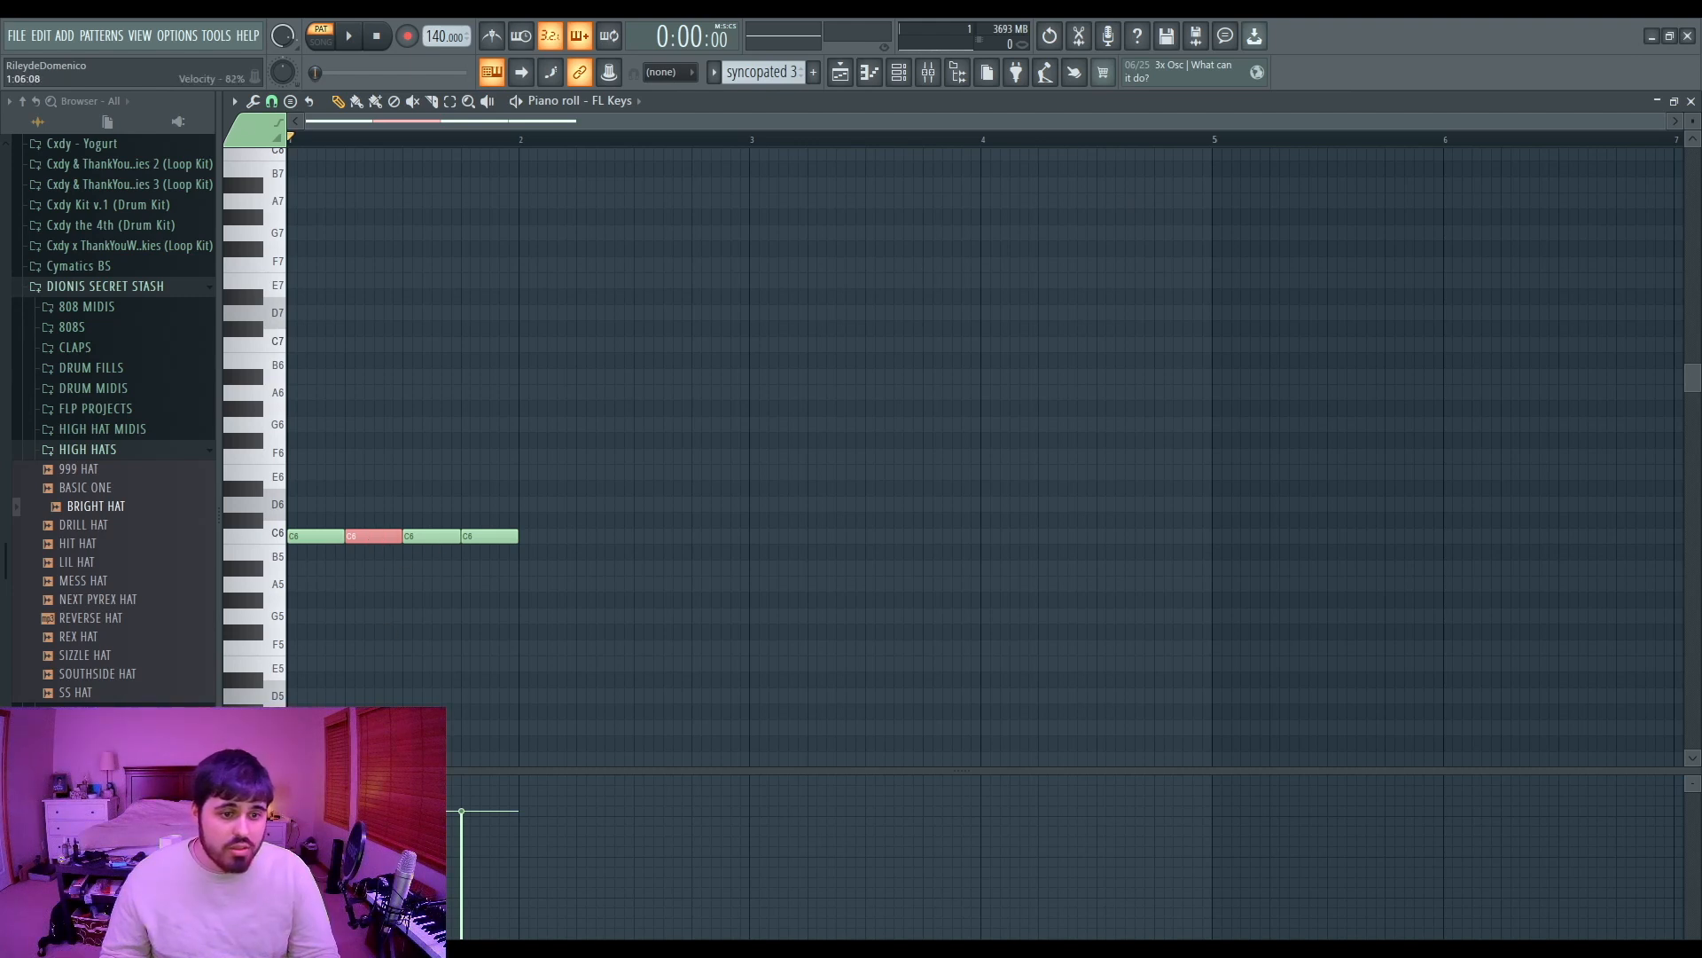
{"action": "left_click_drag", "start_coordinate": [363, 536], "coordinate": [365, 472]}
{"action": "left_click_drag", "start_coordinate": [439, 536], "coordinate": [439, 456]}
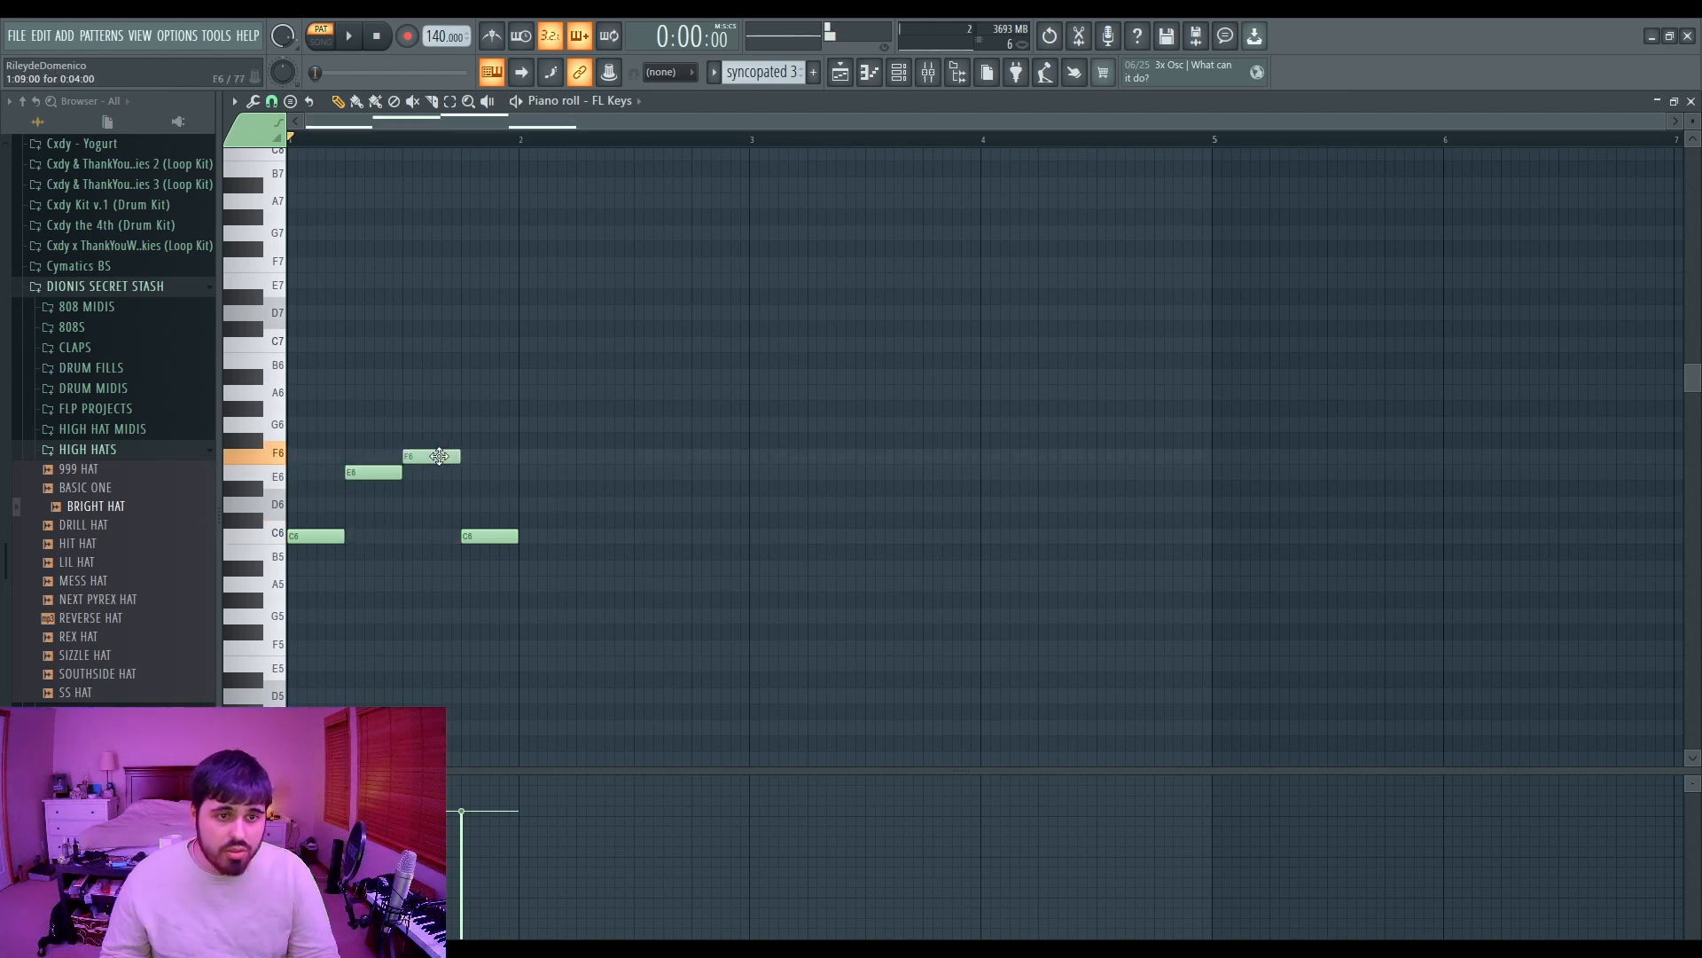
{"action": "left_click_drag", "start_coordinate": [471, 534], "coordinate": [479, 504]}
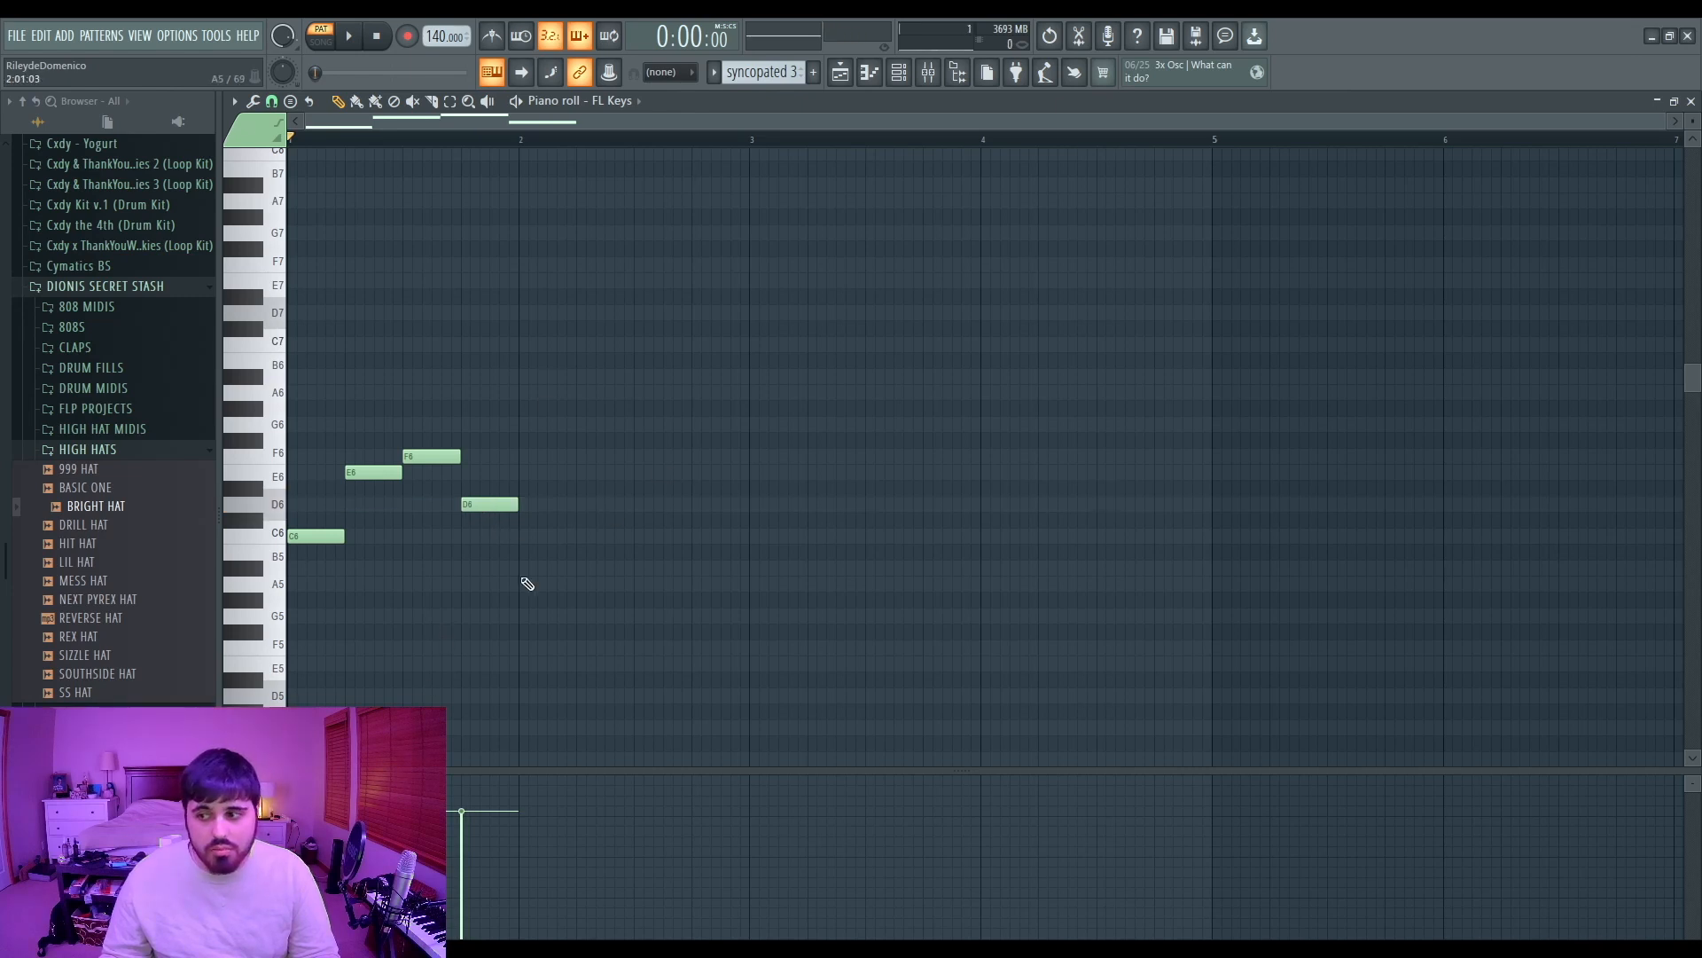
Step: Shorten the E6 and F6 notes into short stabs and play the melody back
{"action": "key", "text": "space"}
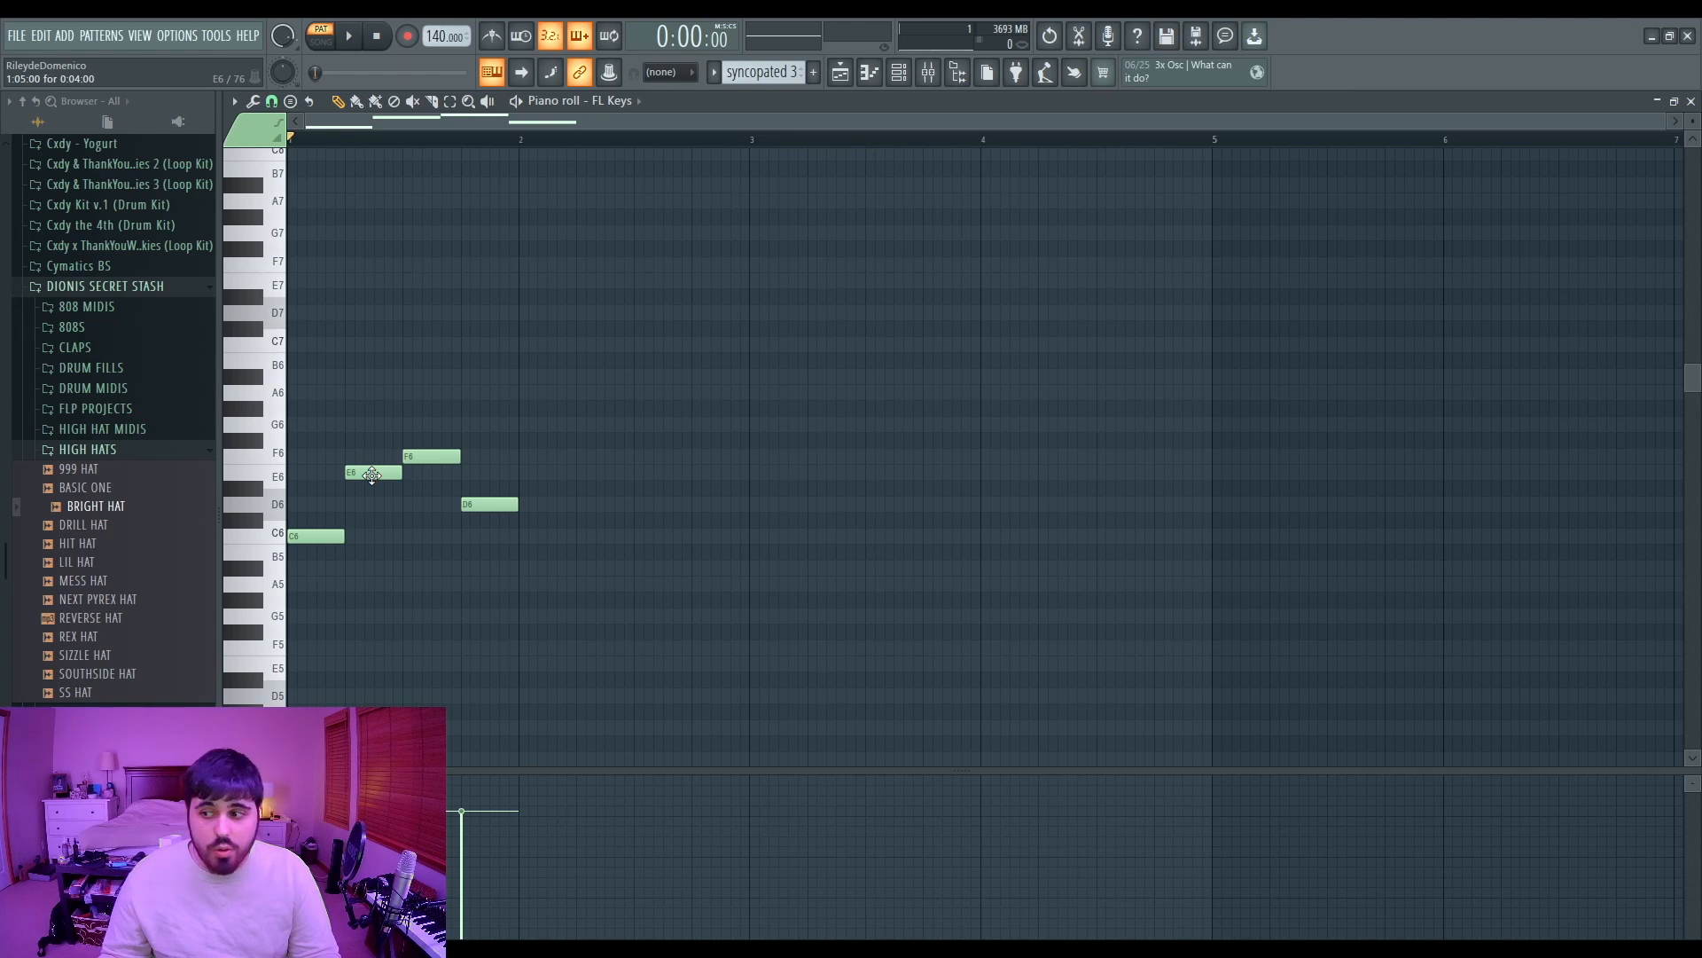
{"action": "left_click_drag", "start_coordinate": [371, 474], "coordinate": [461, 456]}
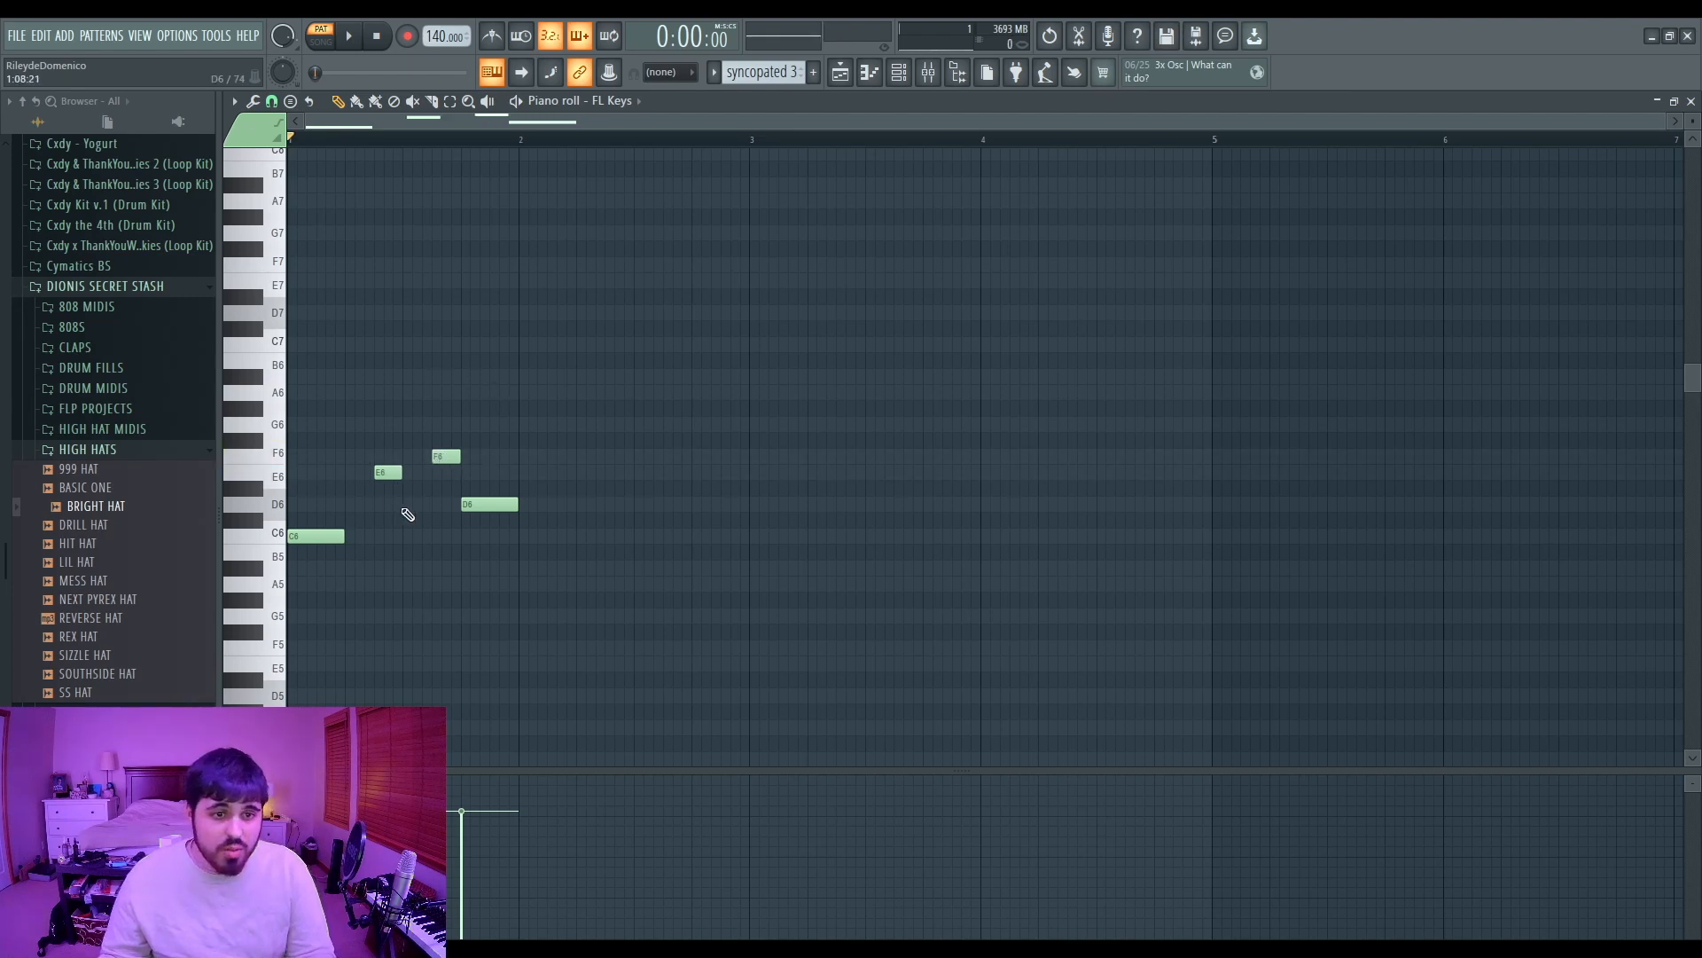
{"action": "key", "text": "space"}
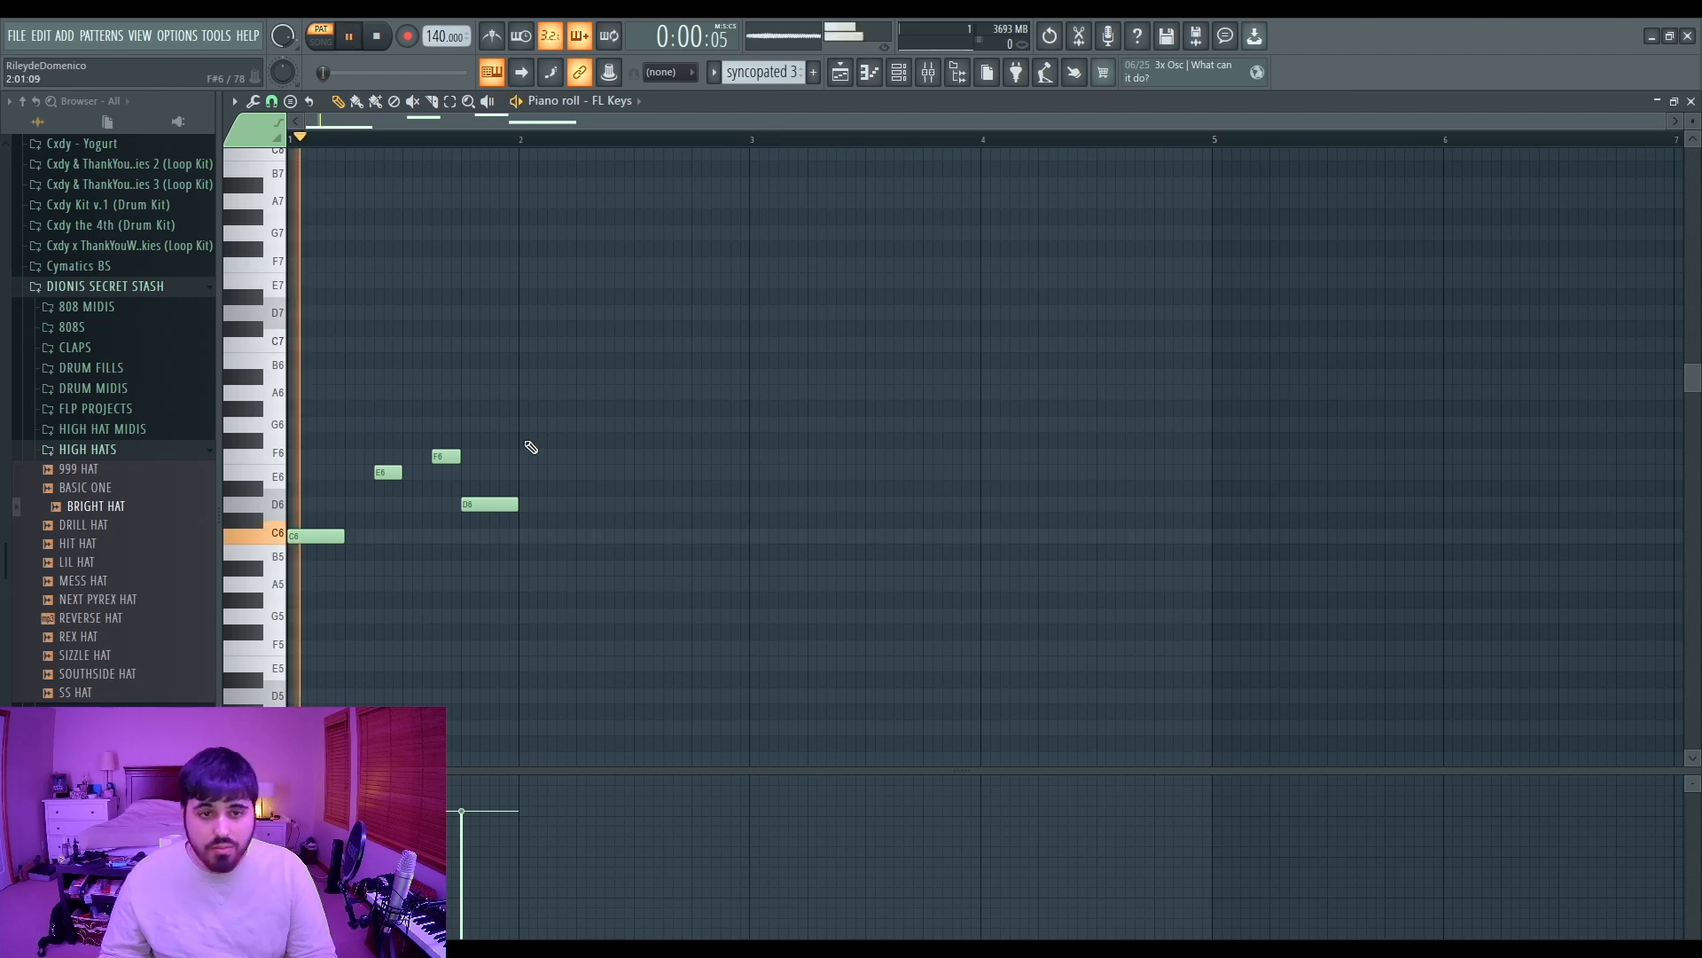
{"action": "key", "text": "space"}
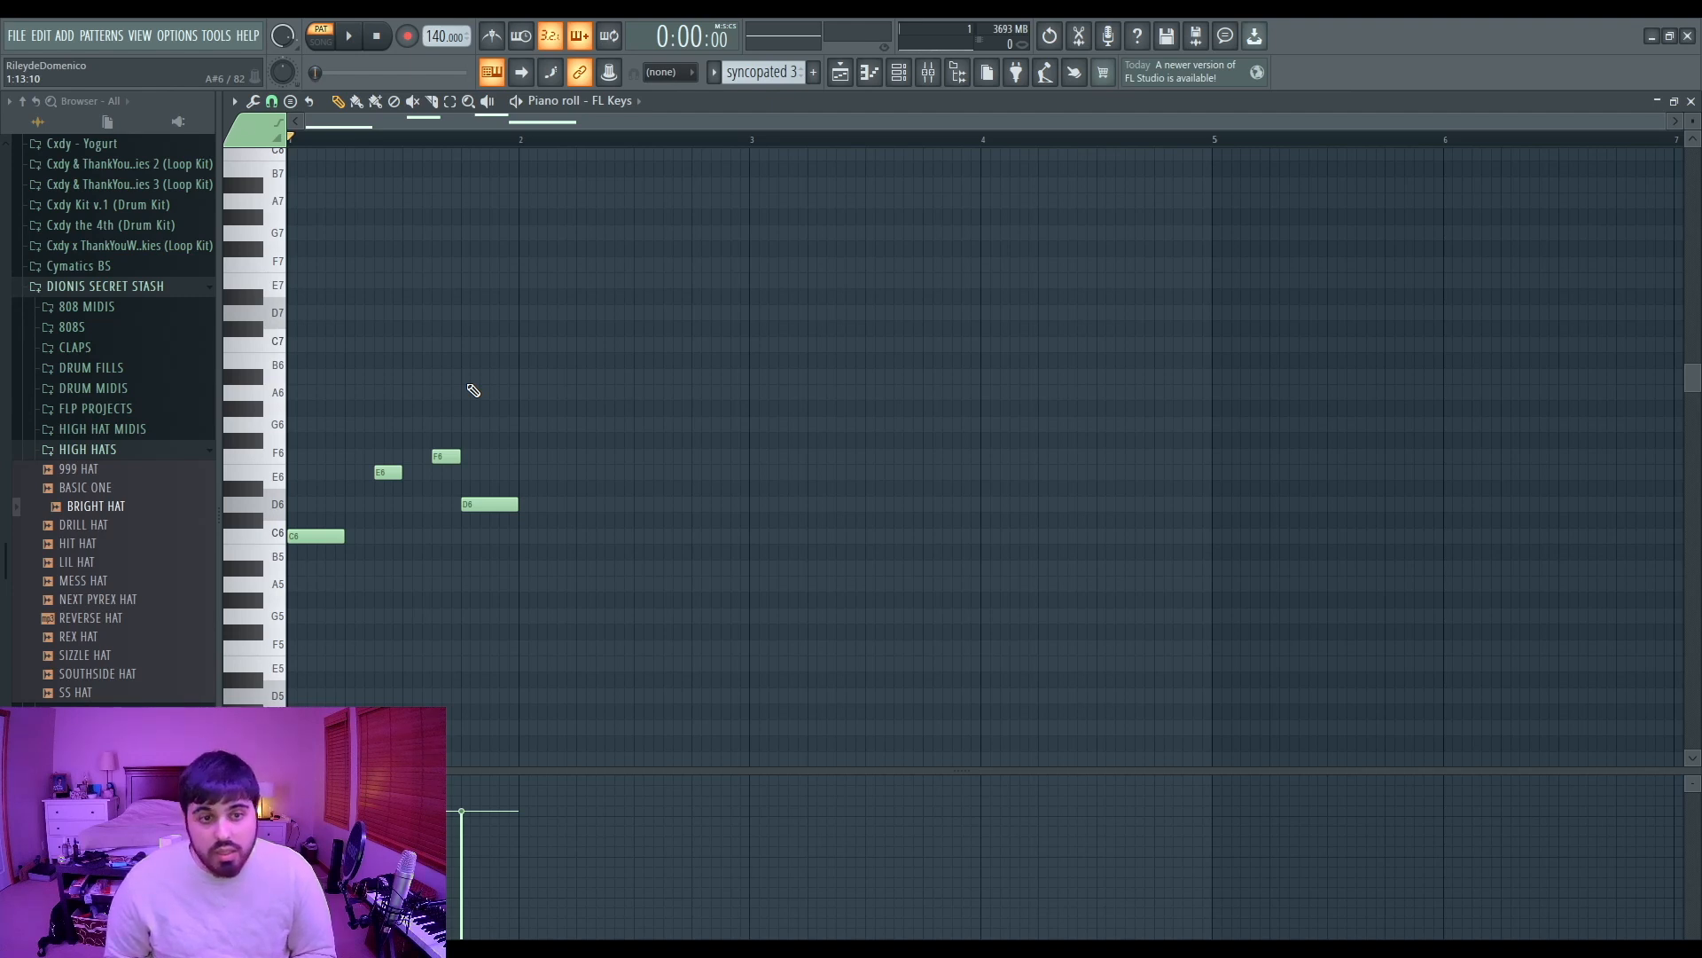
Step: Close the piano roll and open the DRILL HAT channel in the piano roll for the syncopated 3 pattern
{"action": "left_click", "coordinate": [1691, 101]}
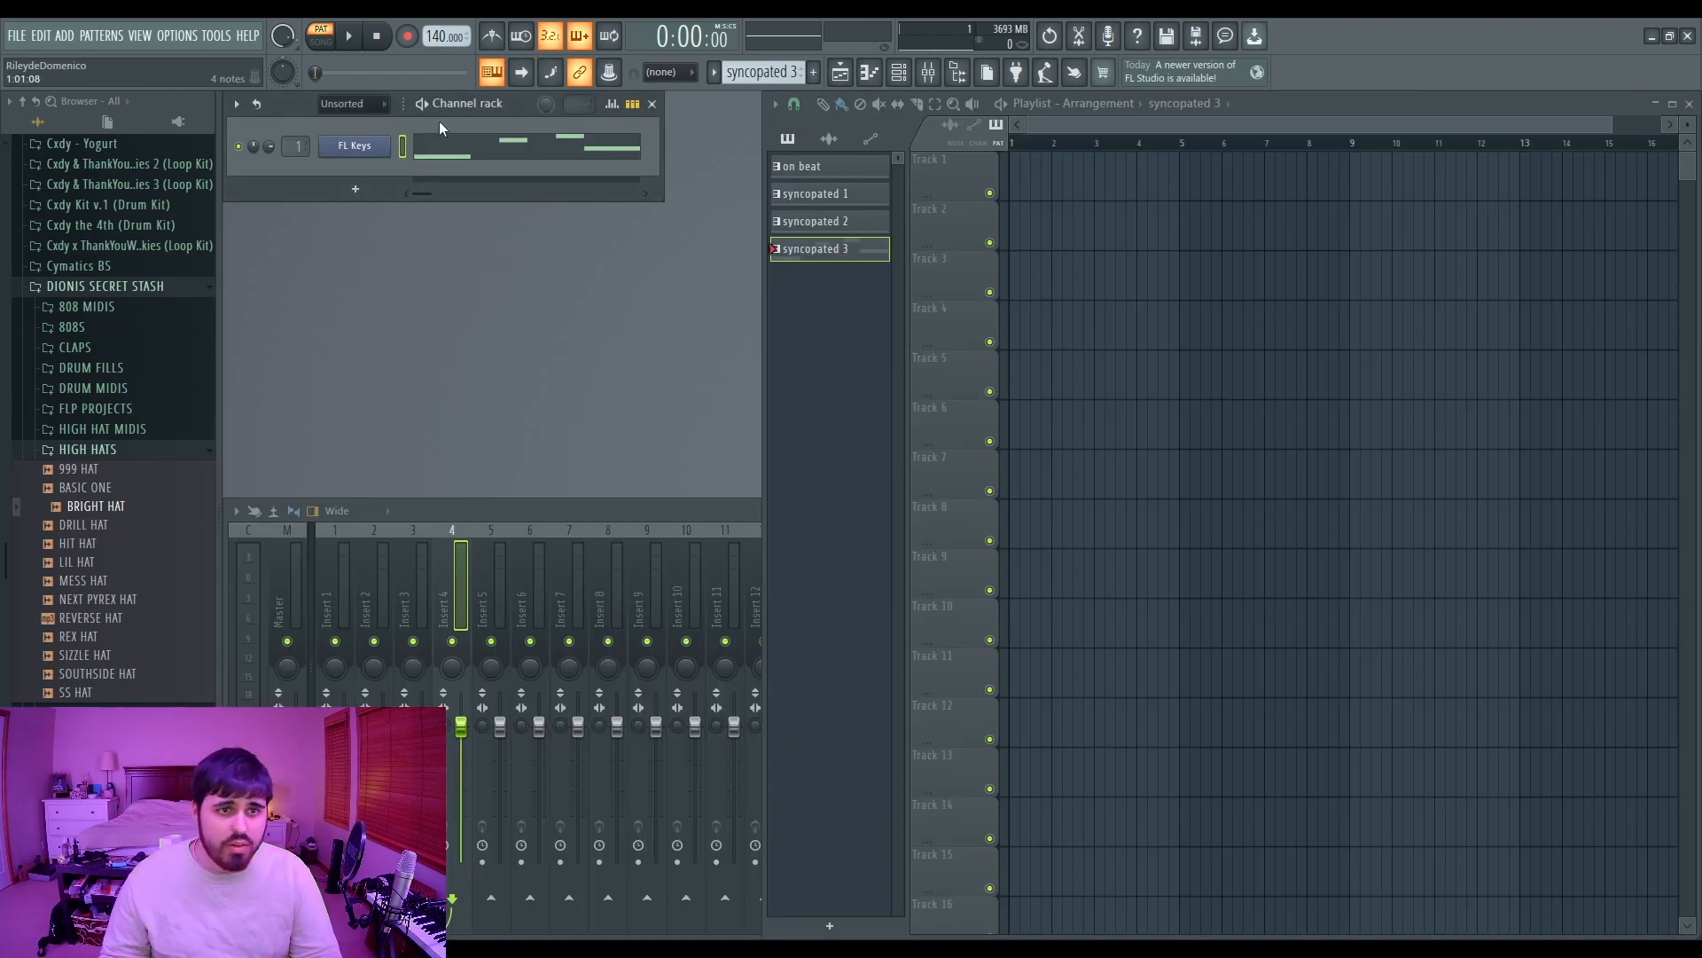
{"action": "left_click", "coordinate": [239, 146]}
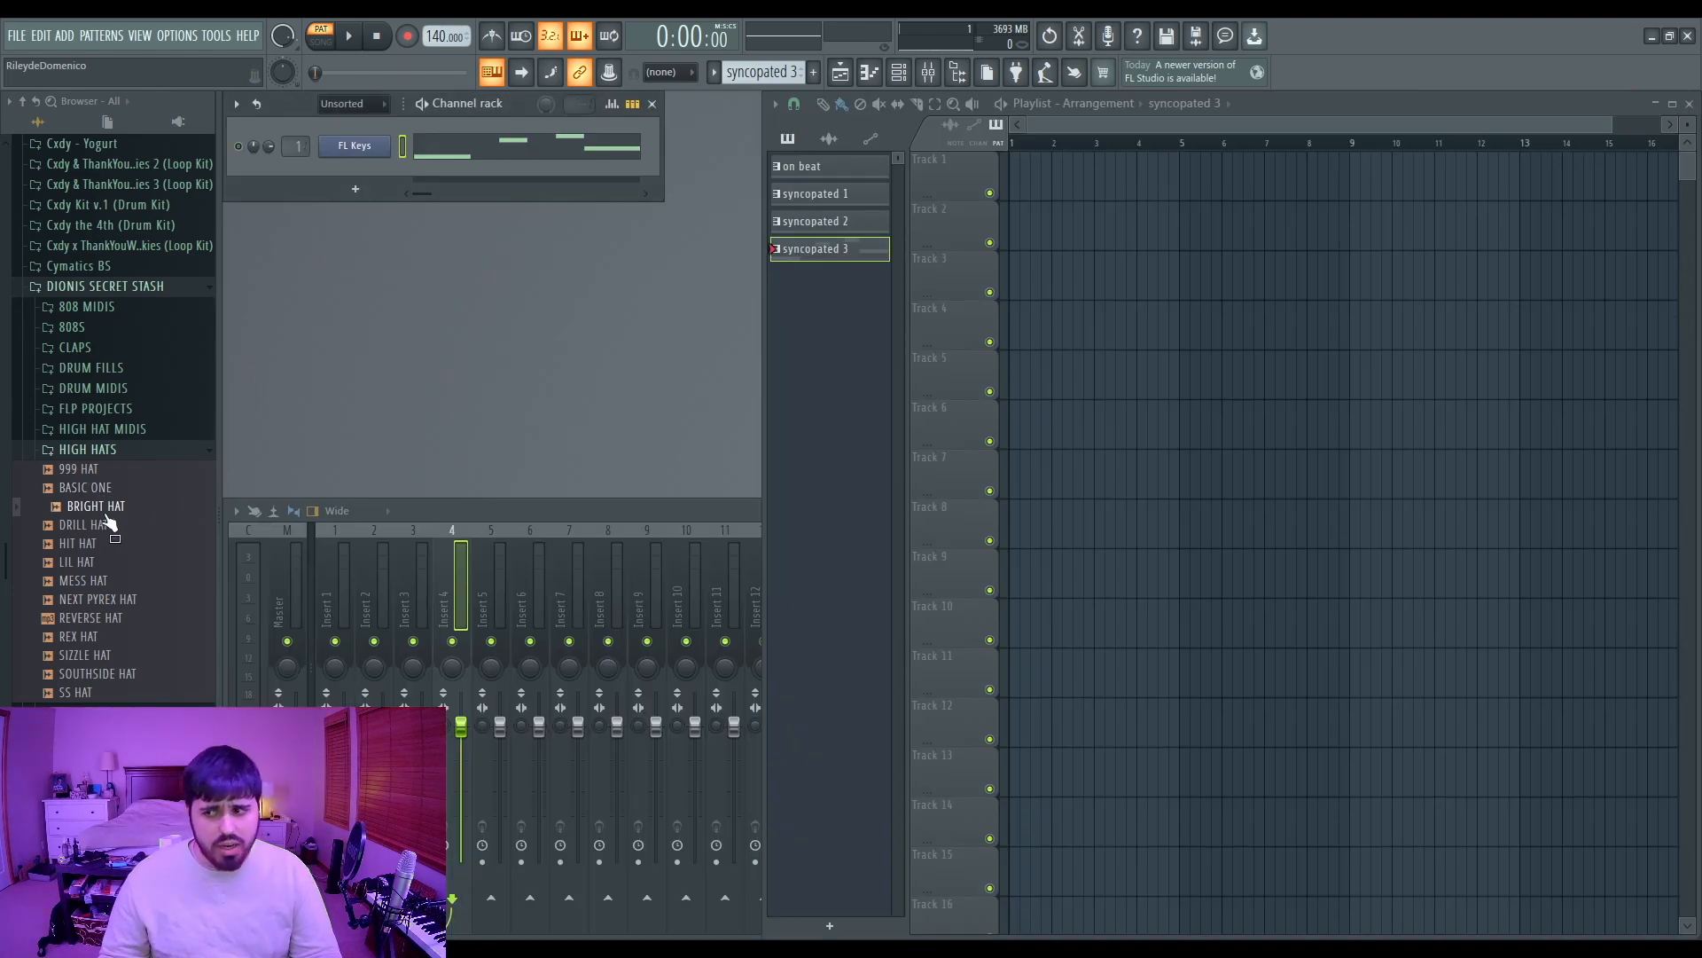
{"action": "left_click_drag", "start_coordinate": [357, 181], "coordinate": [400, 262]}
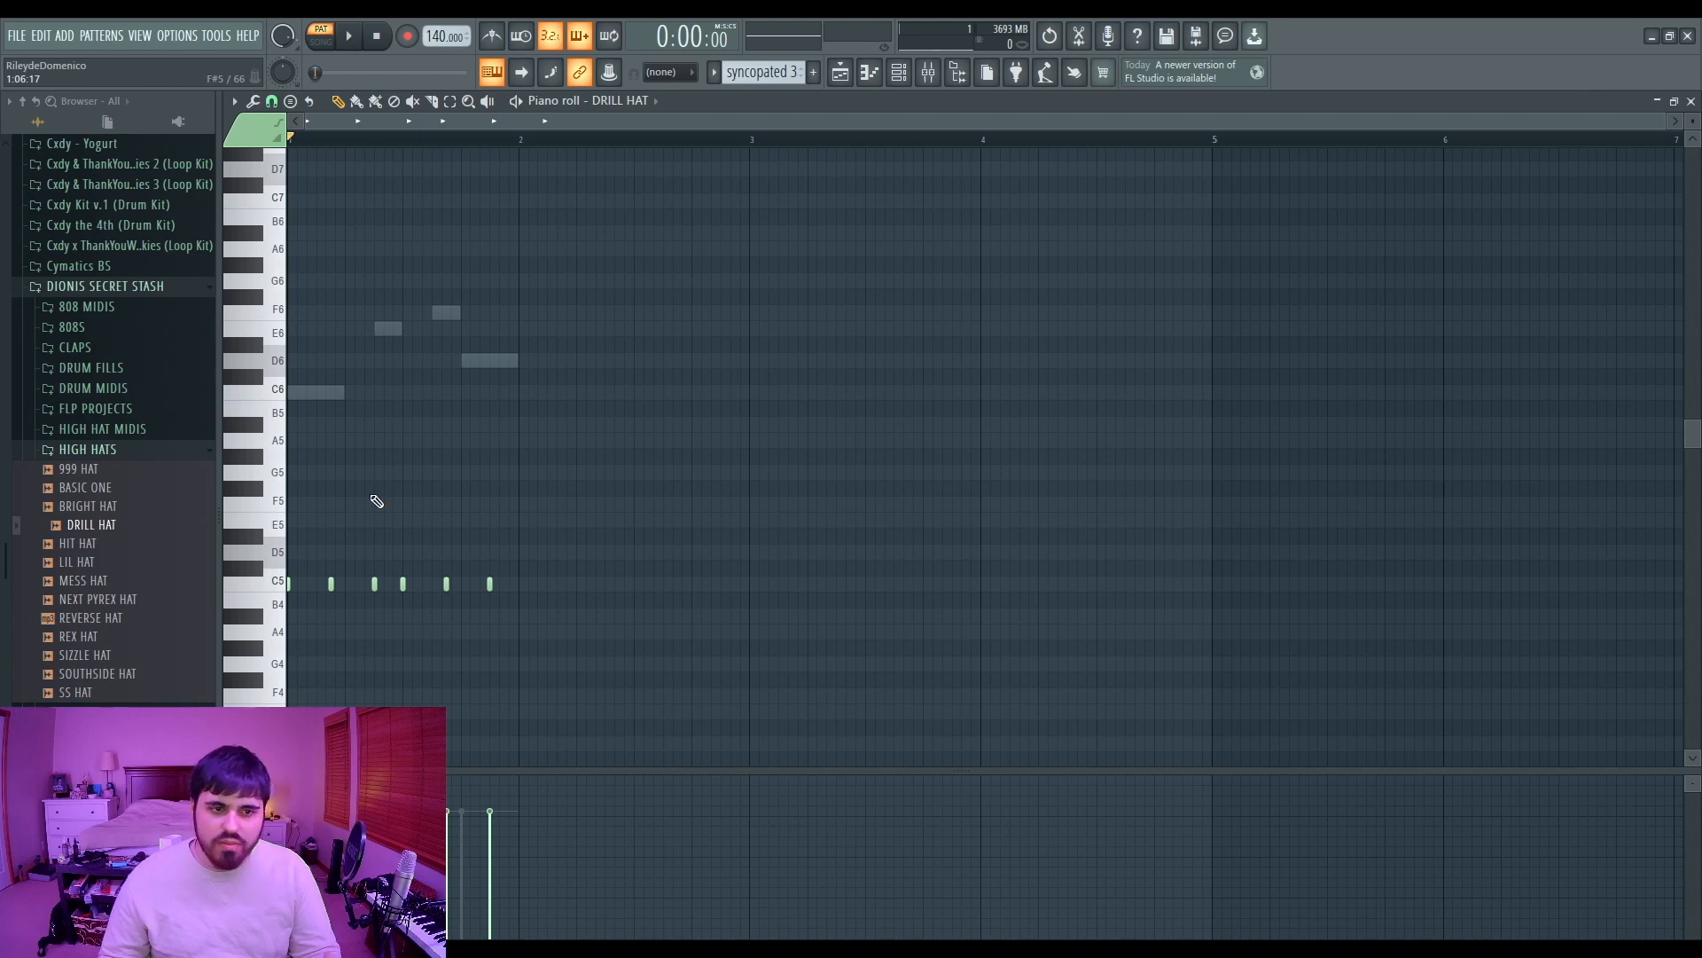
Step: Add extra hi-hat hits and a fast hi-hat roll on the C5 row, playing the pattern back
{"action": "left_click_drag", "start_coordinate": [344, 561], "coordinate": [385, 610]}
{"action": "key", "text": "space"}
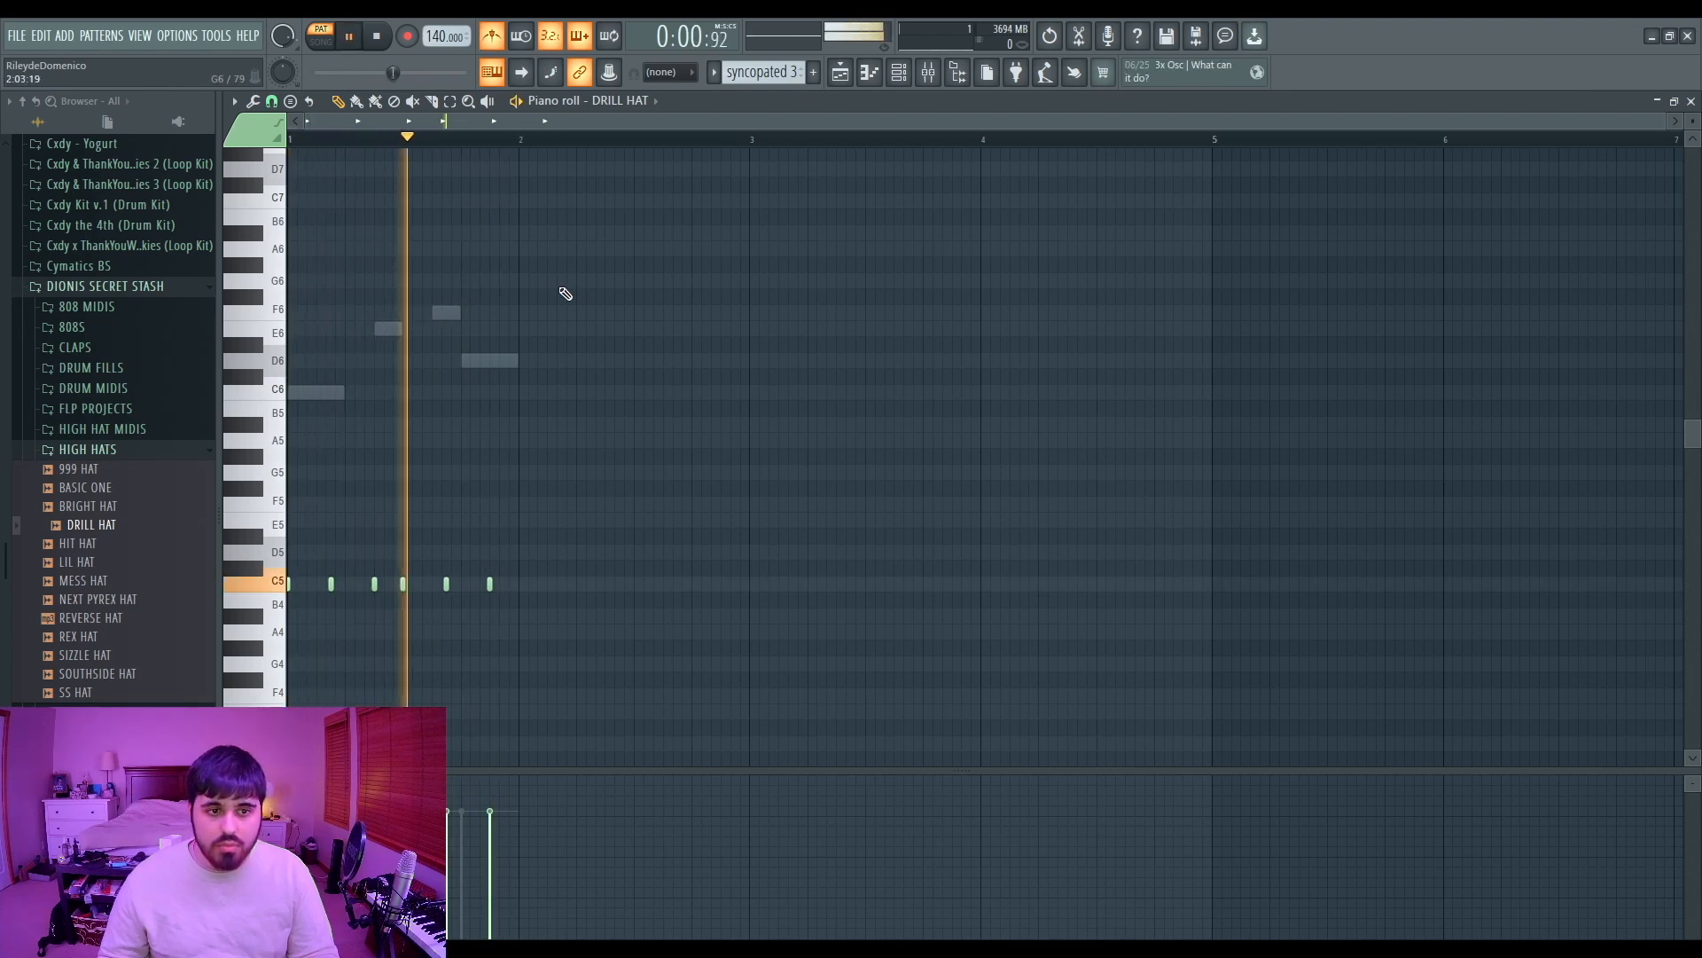
{"action": "key", "text": "space"}
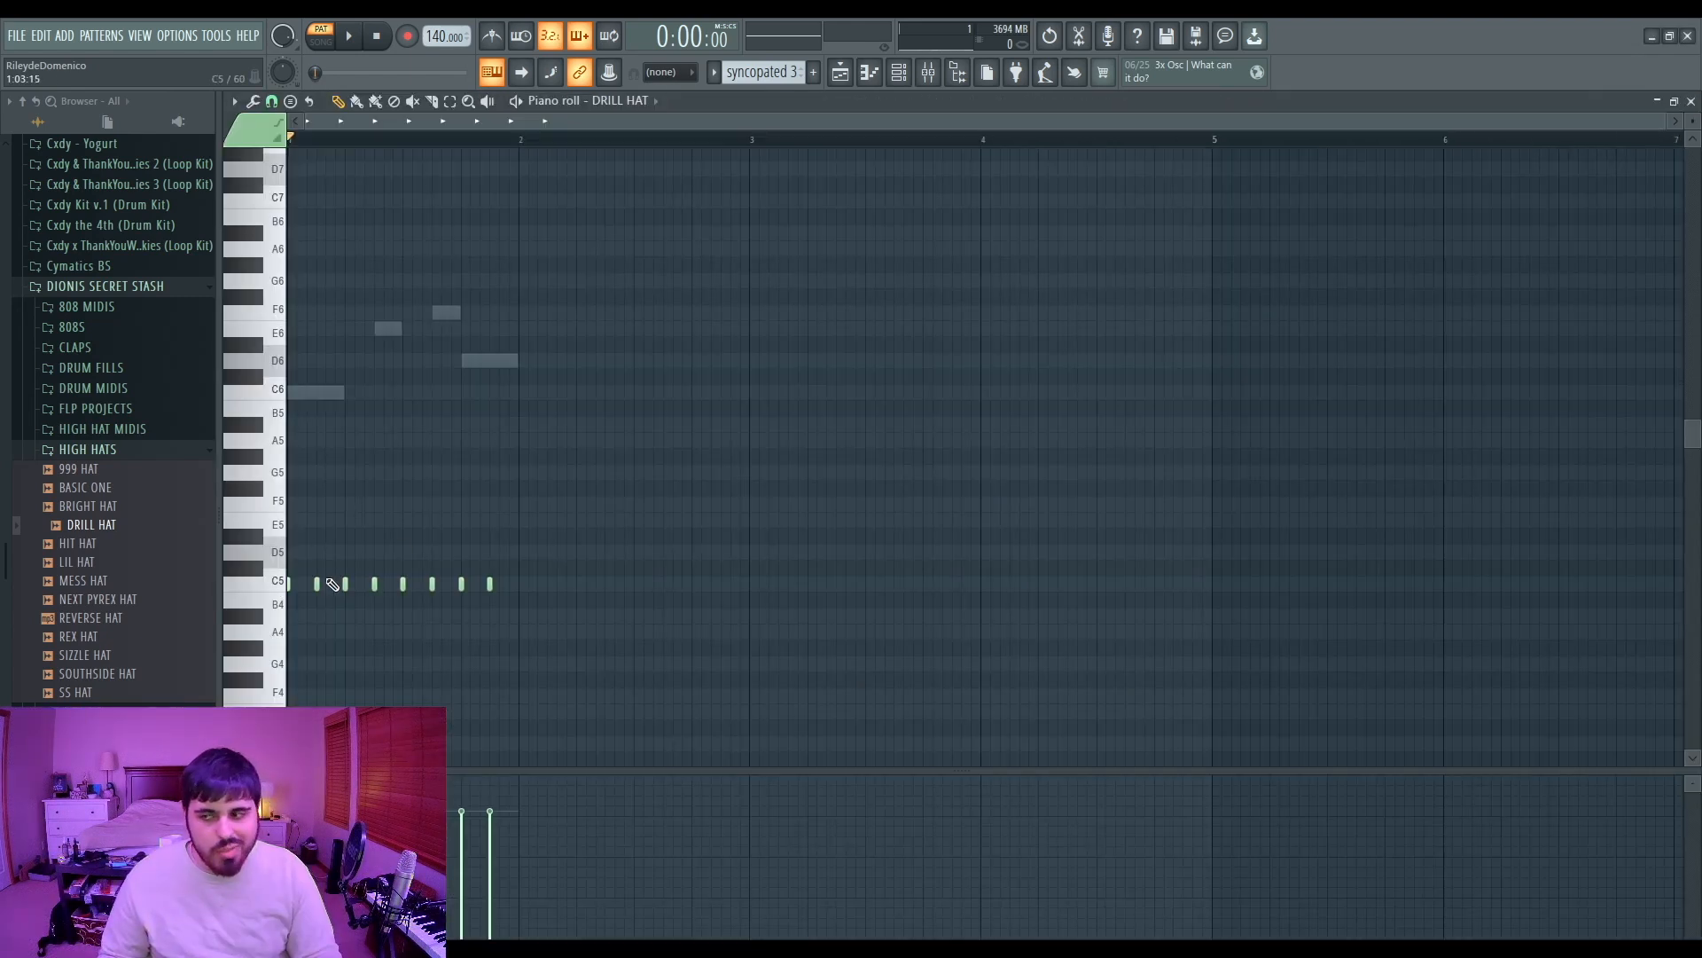
{"action": "scroll", "coordinate": [301, 577], "scroll_direction": "up", "scroll_amount": 6}
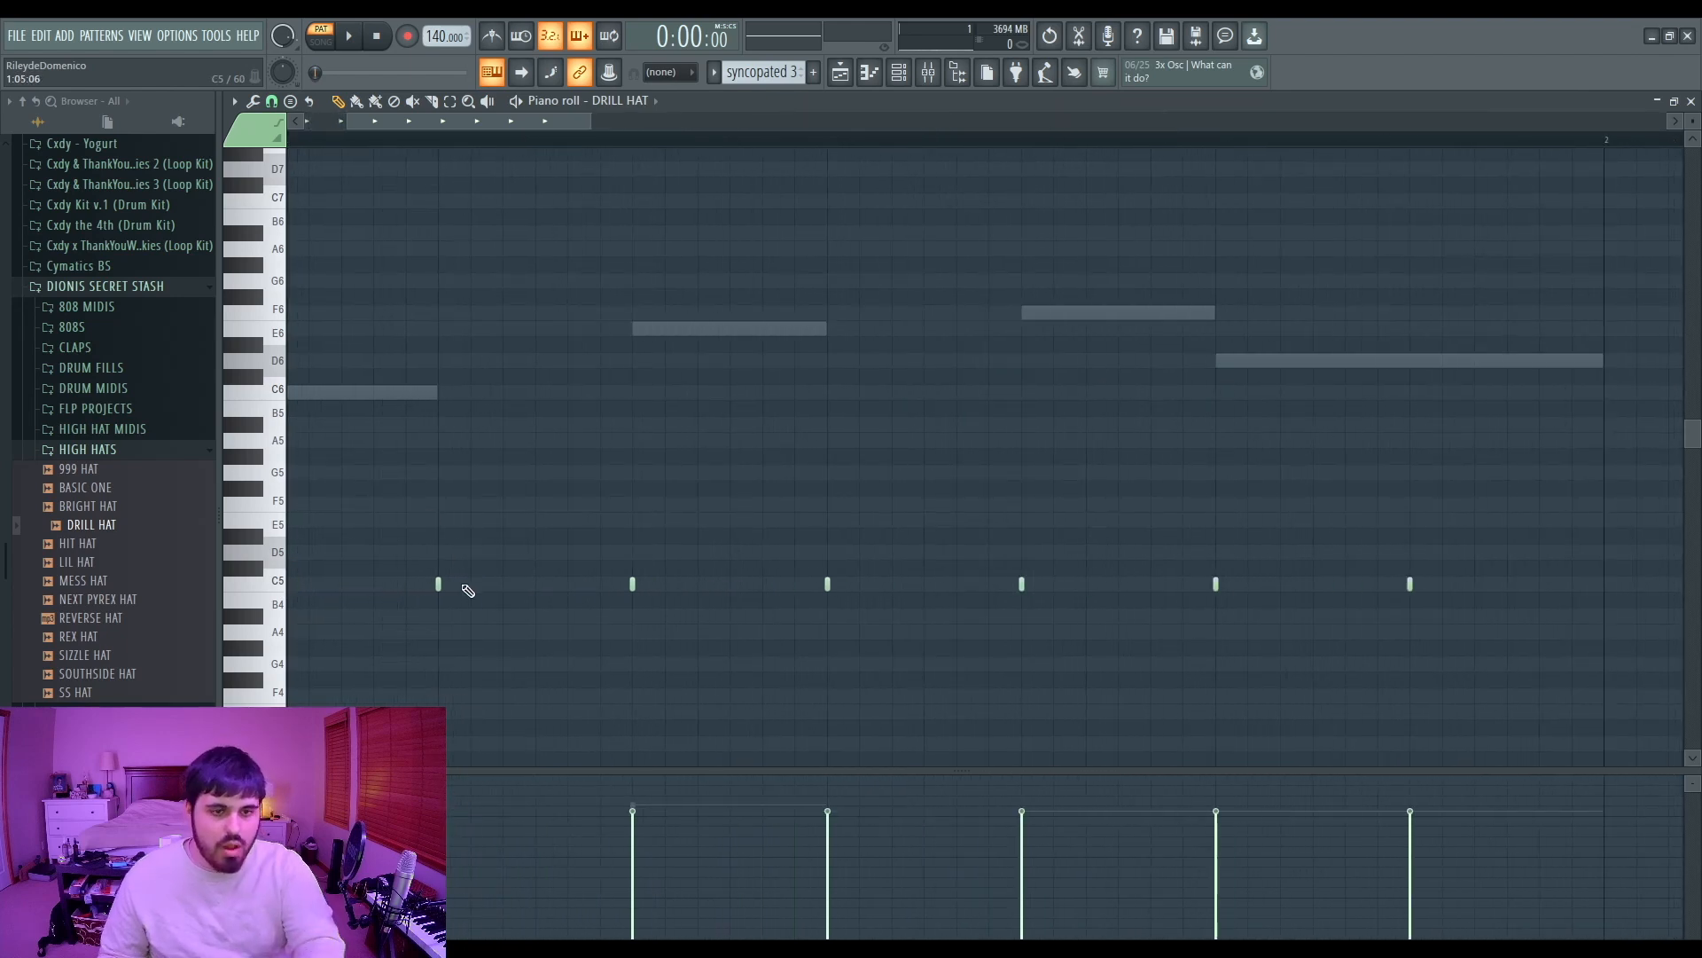
{"action": "scroll", "coordinate": [445, 582], "scroll_direction": "down", "scroll_amount": 5}
{"action": "key", "text": "space"}
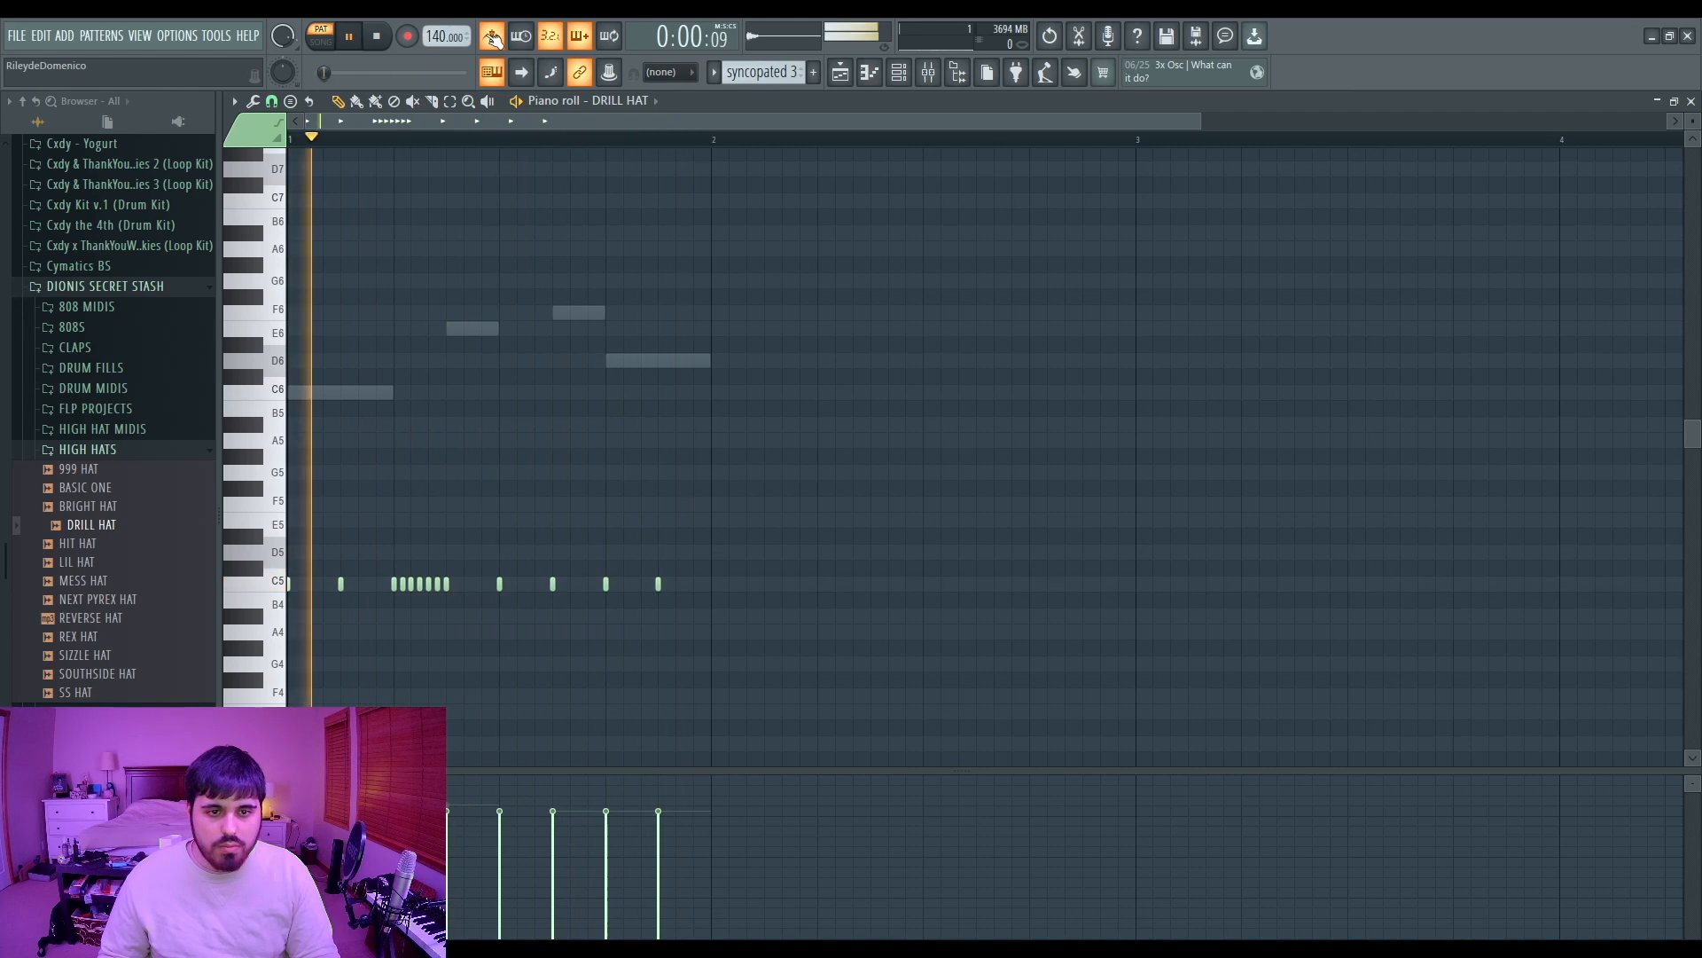
{"action": "key", "text": "space"}
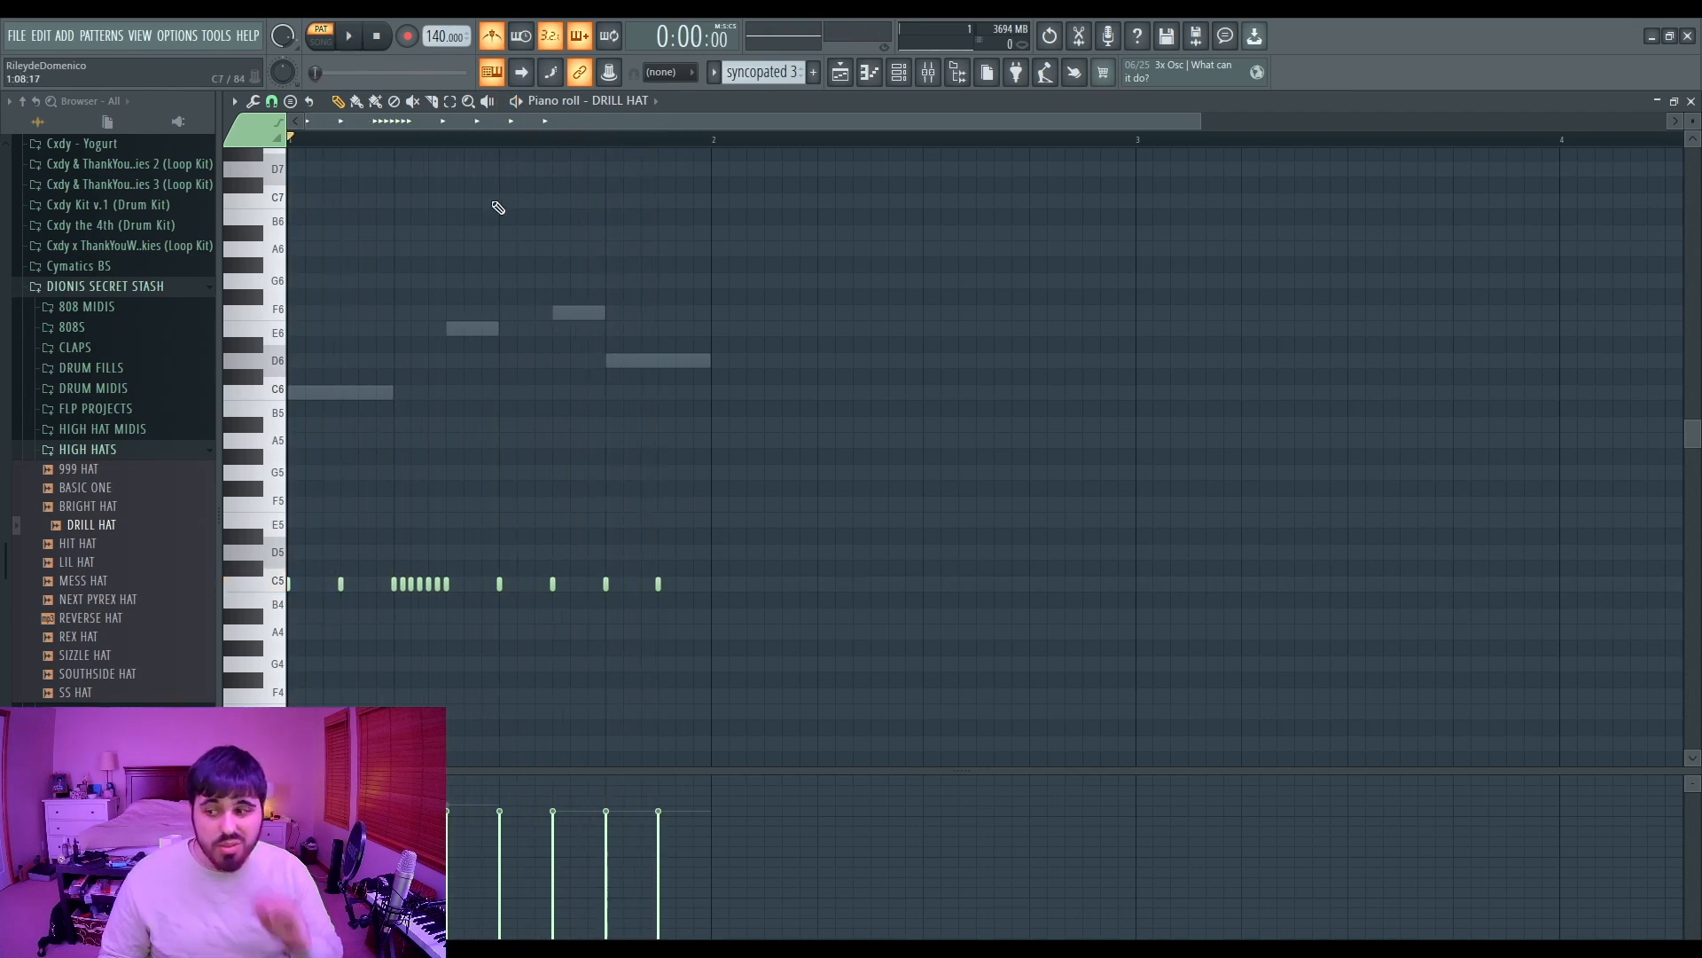
Step: Delete the hi-hat note right after the roll and play the hi-hat pattern back
{"action": "left_click_drag", "start_coordinate": [384, 548], "coordinate": [459, 606]}
{"action": "left_click_drag", "start_coordinate": [1201, 120], "coordinate": [738, 121]}
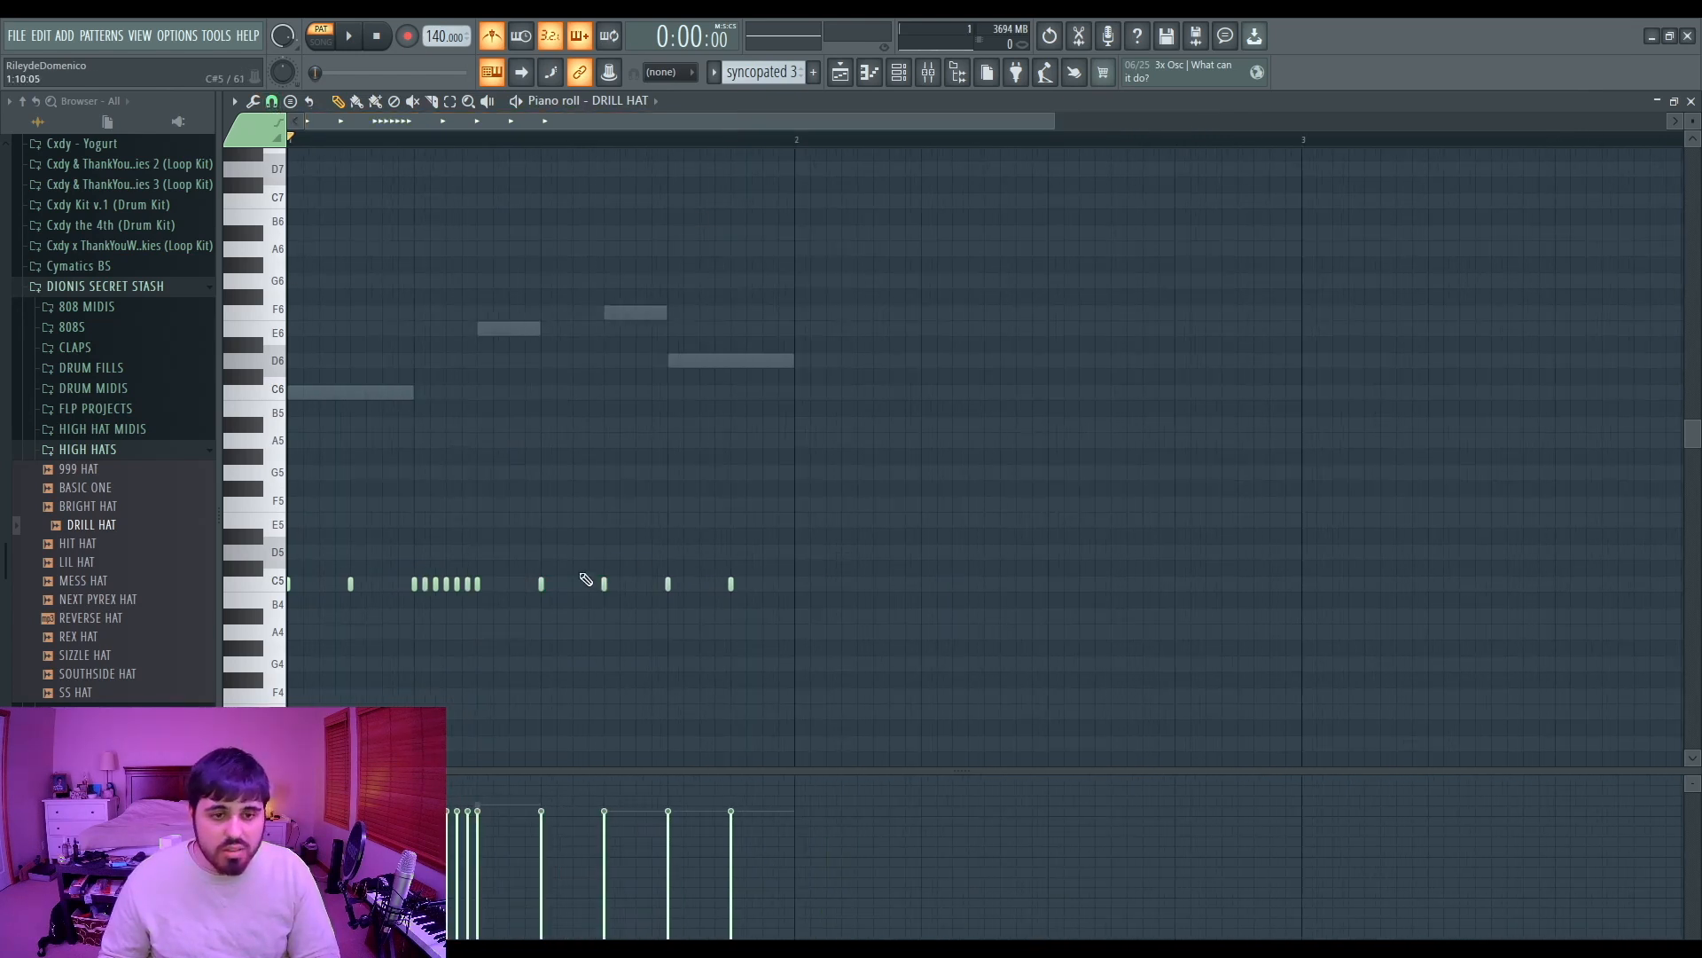
{"action": "right_click", "coordinate": [541, 583]}
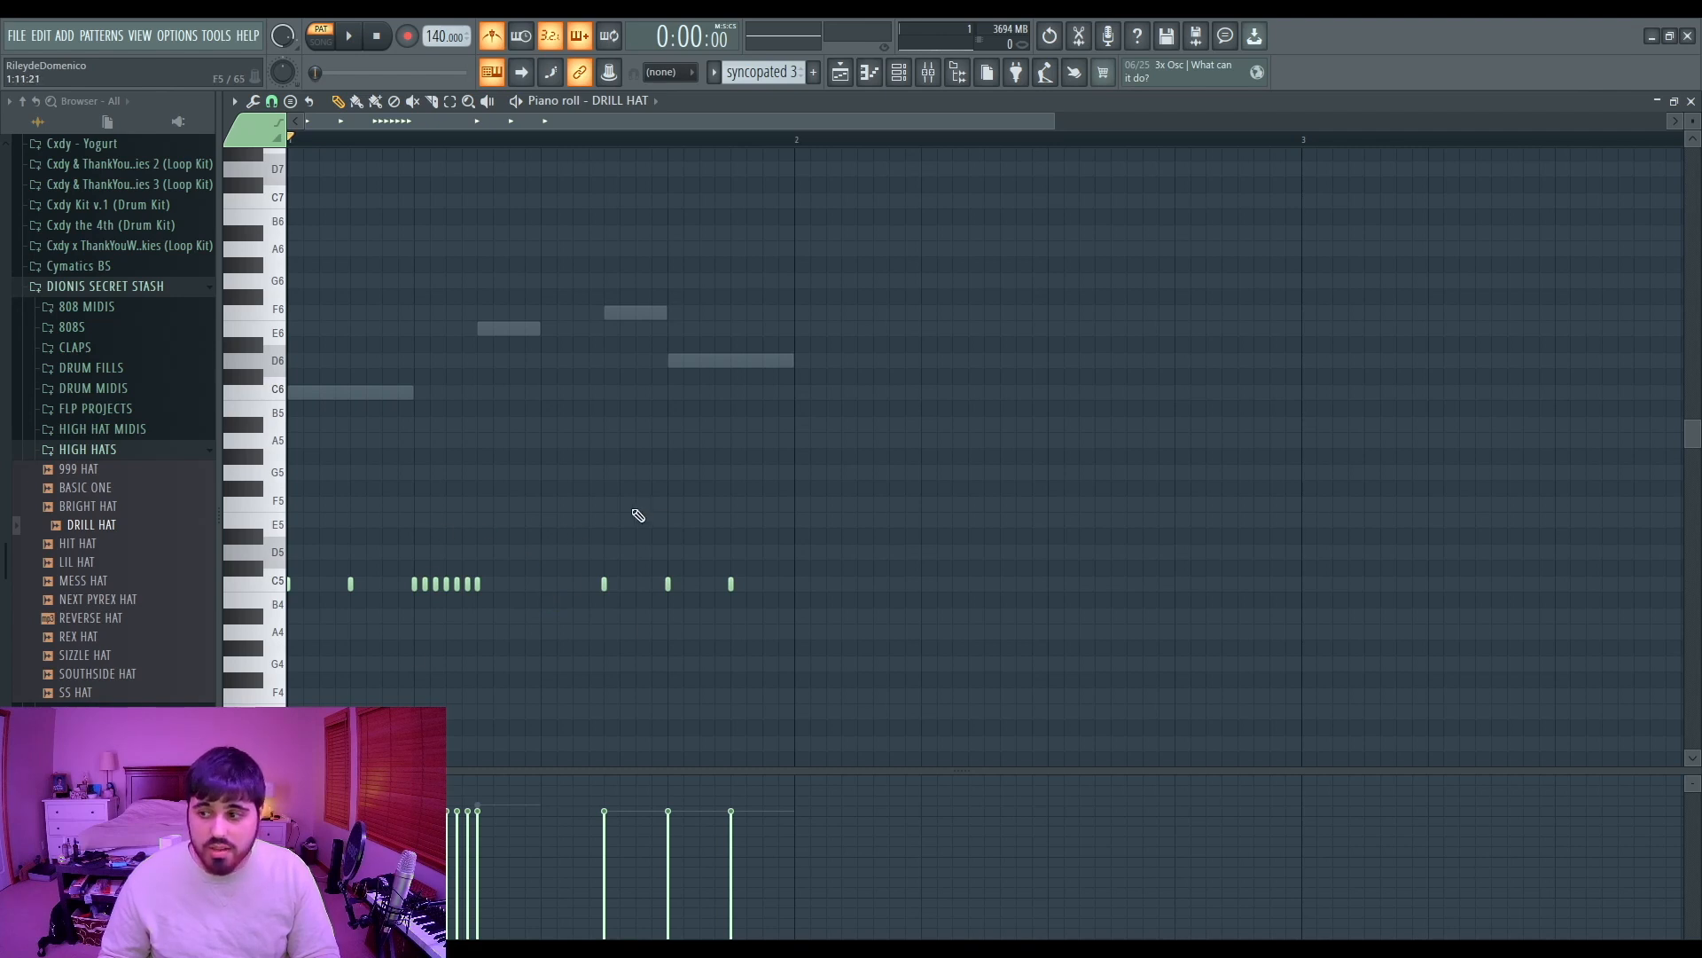
{"action": "left_click_drag", "start_coordinate": [393, 529], "coordinate": [487, 661]}
{"action": "left_click_drag", "start_coordinate": [506, 468], "coordinate": [569, 665]}
{"action": "key", "text": "space"}
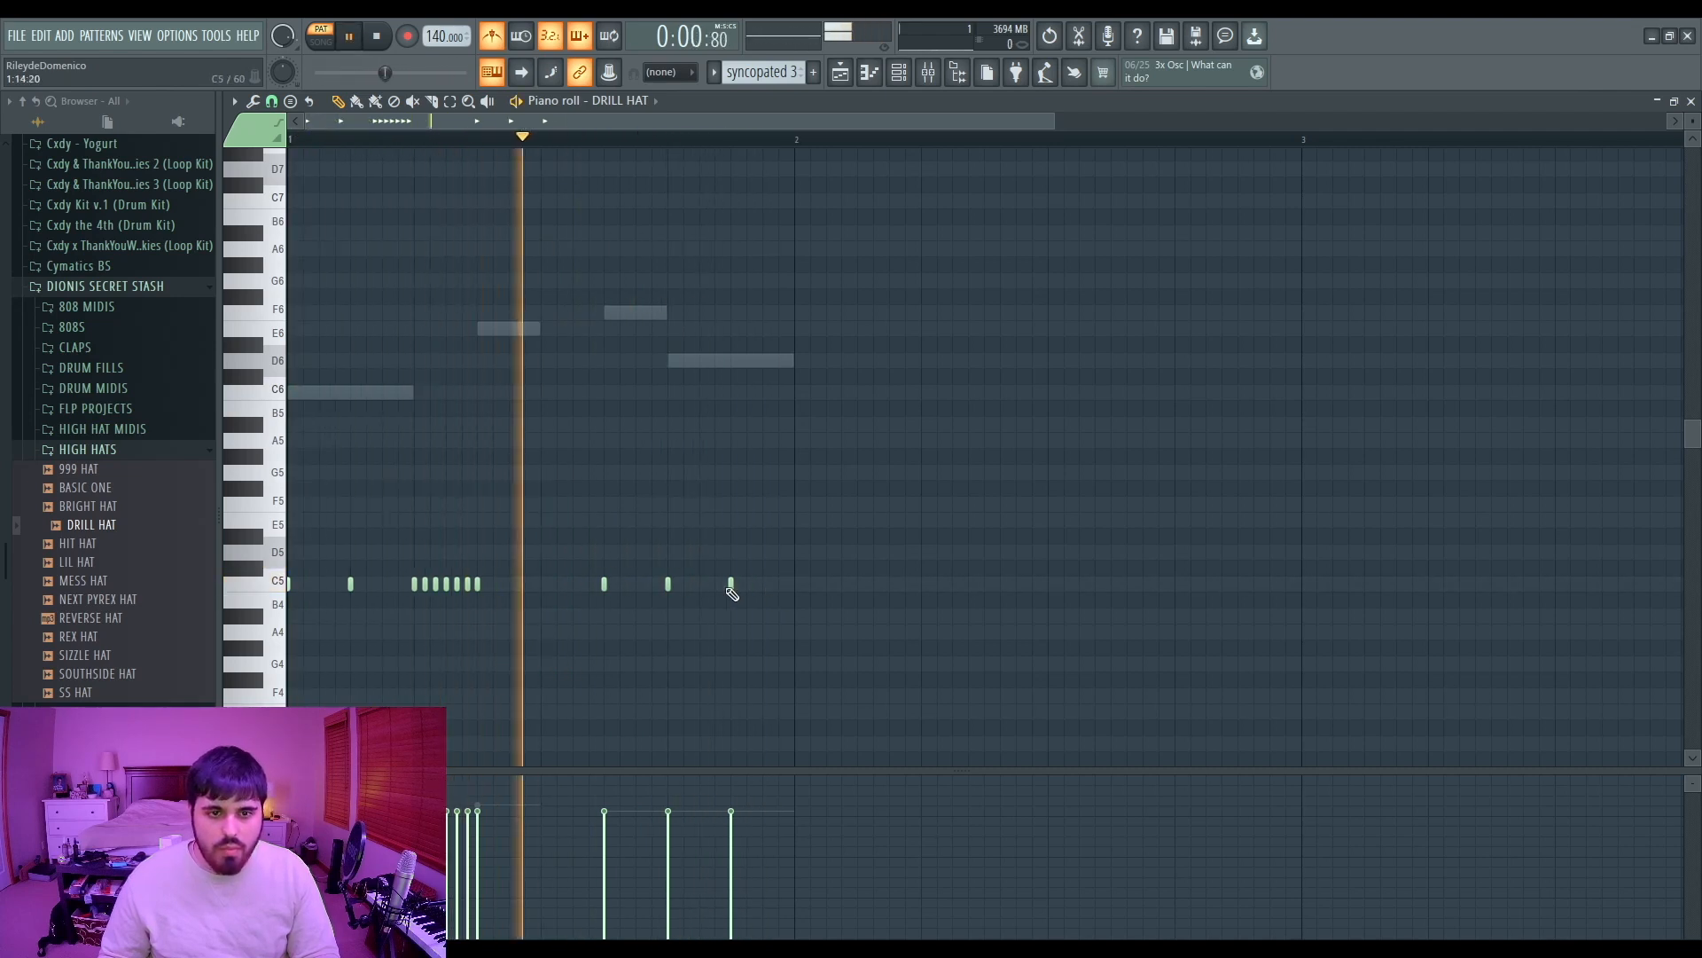
{"action": "key", "text": "space"}
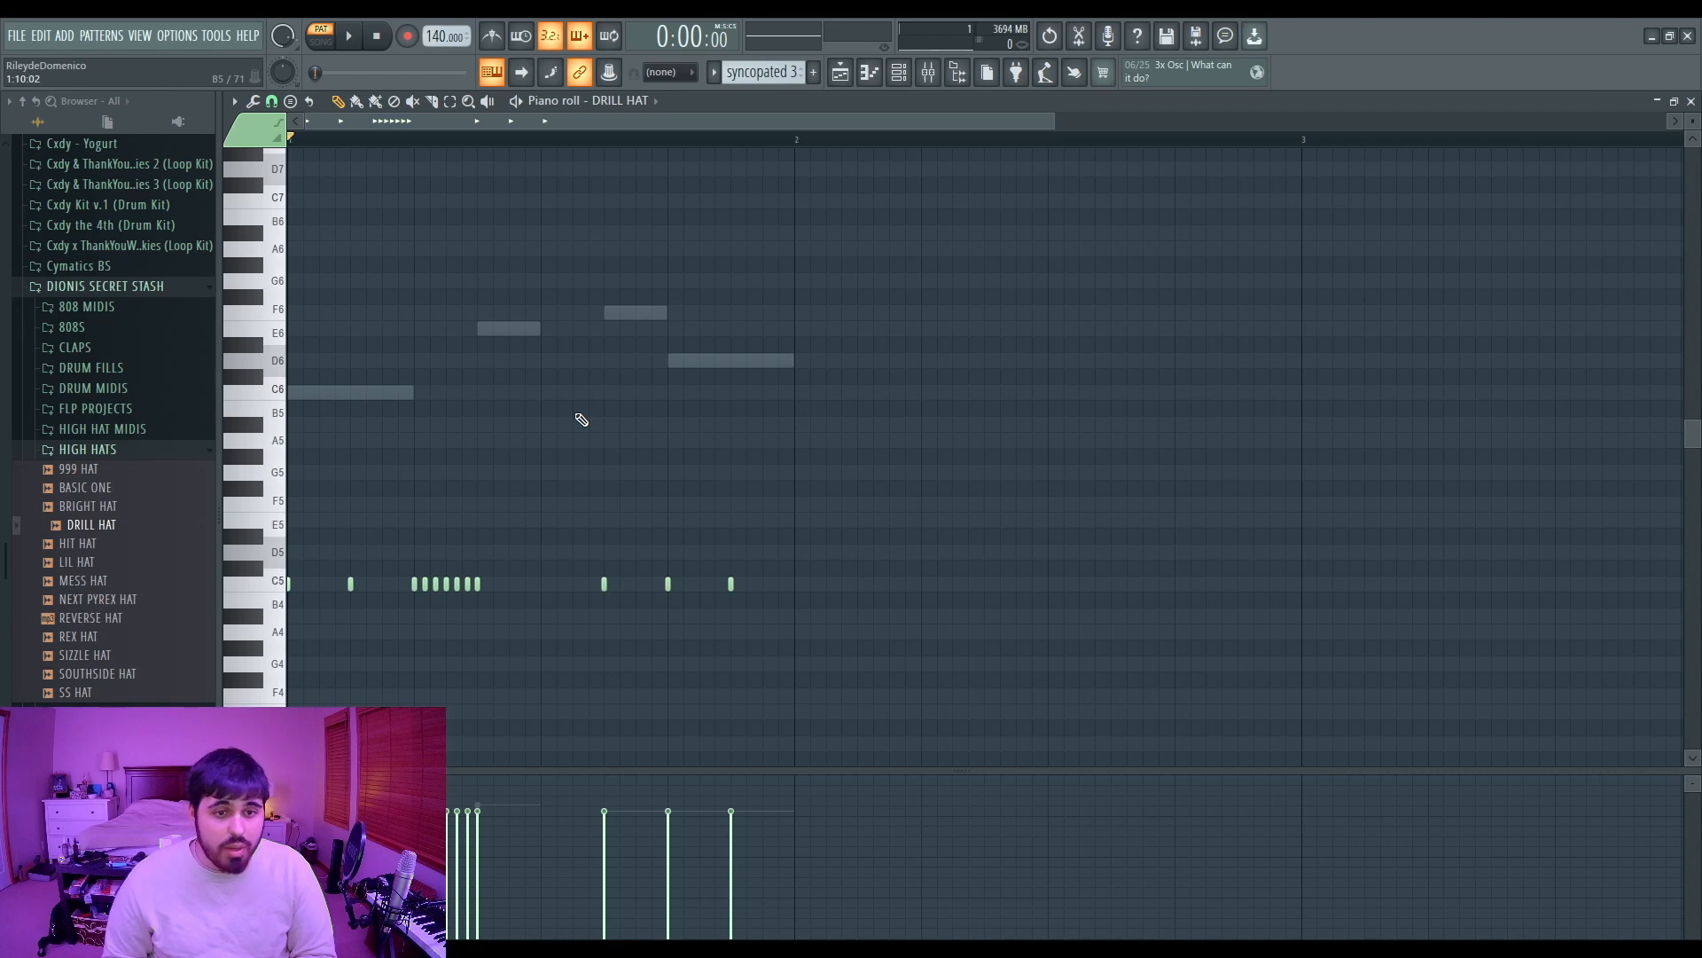
Step: Review the DRILL HAT, LUGER and MIXED RACK channels in the piano roll while playing the pattern
{"action": "left_click", "coordinate": [1690, 101]}
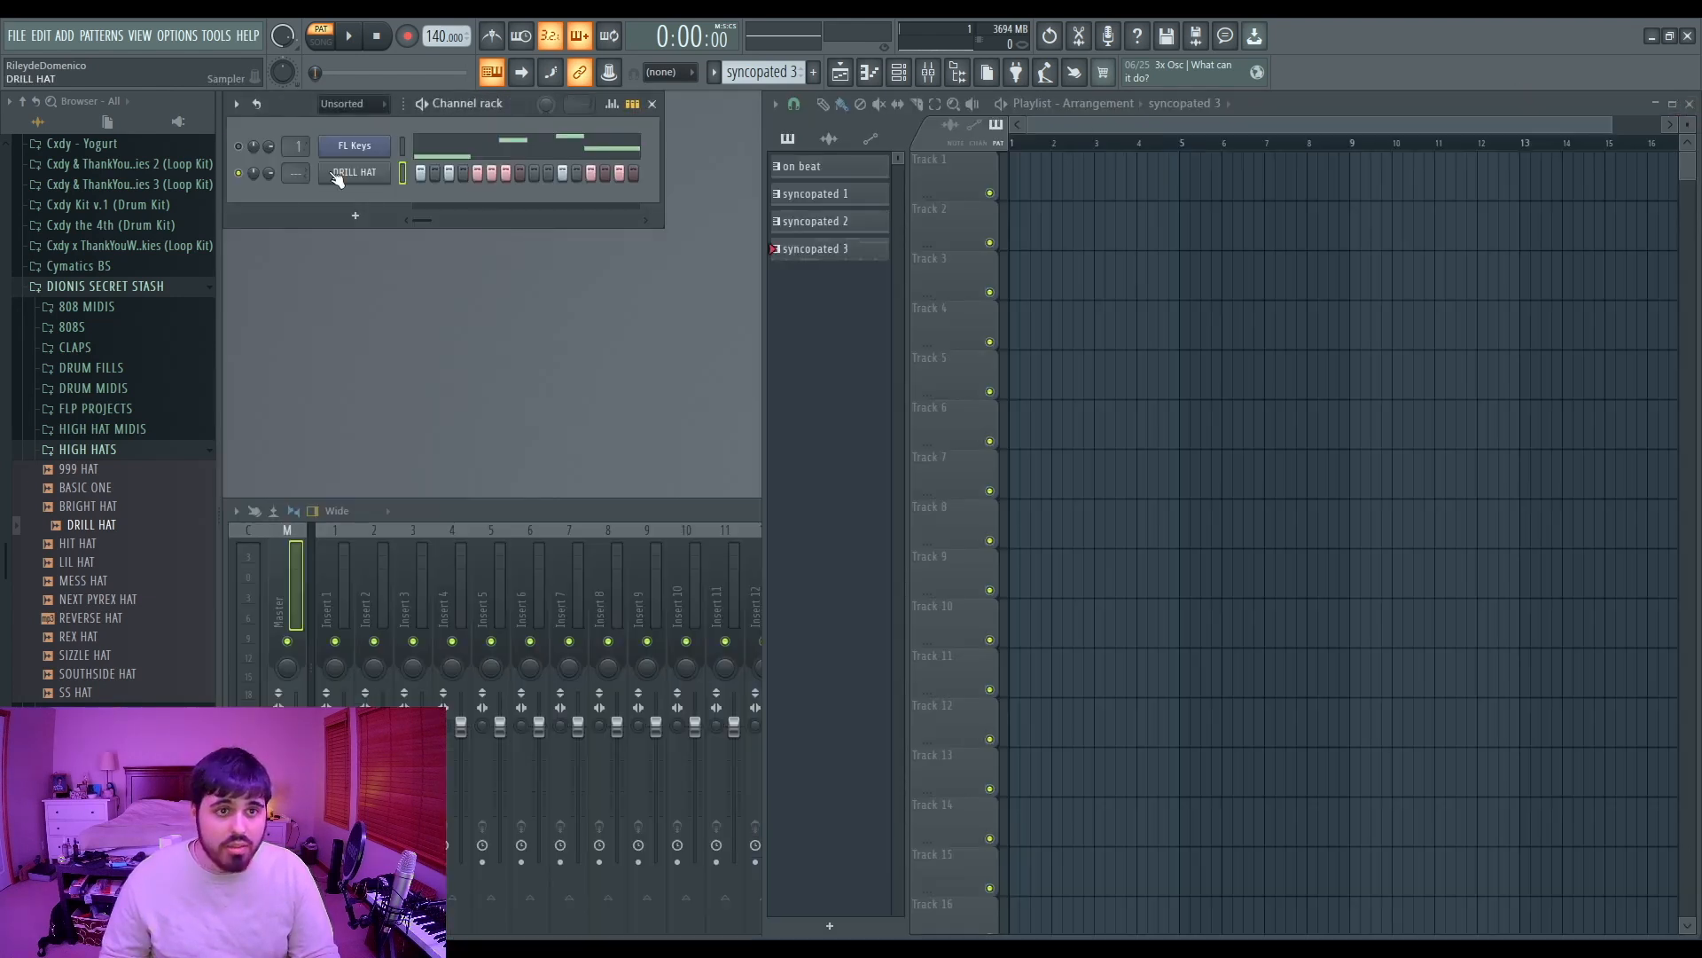
{"action": "key", "text": "F7"}
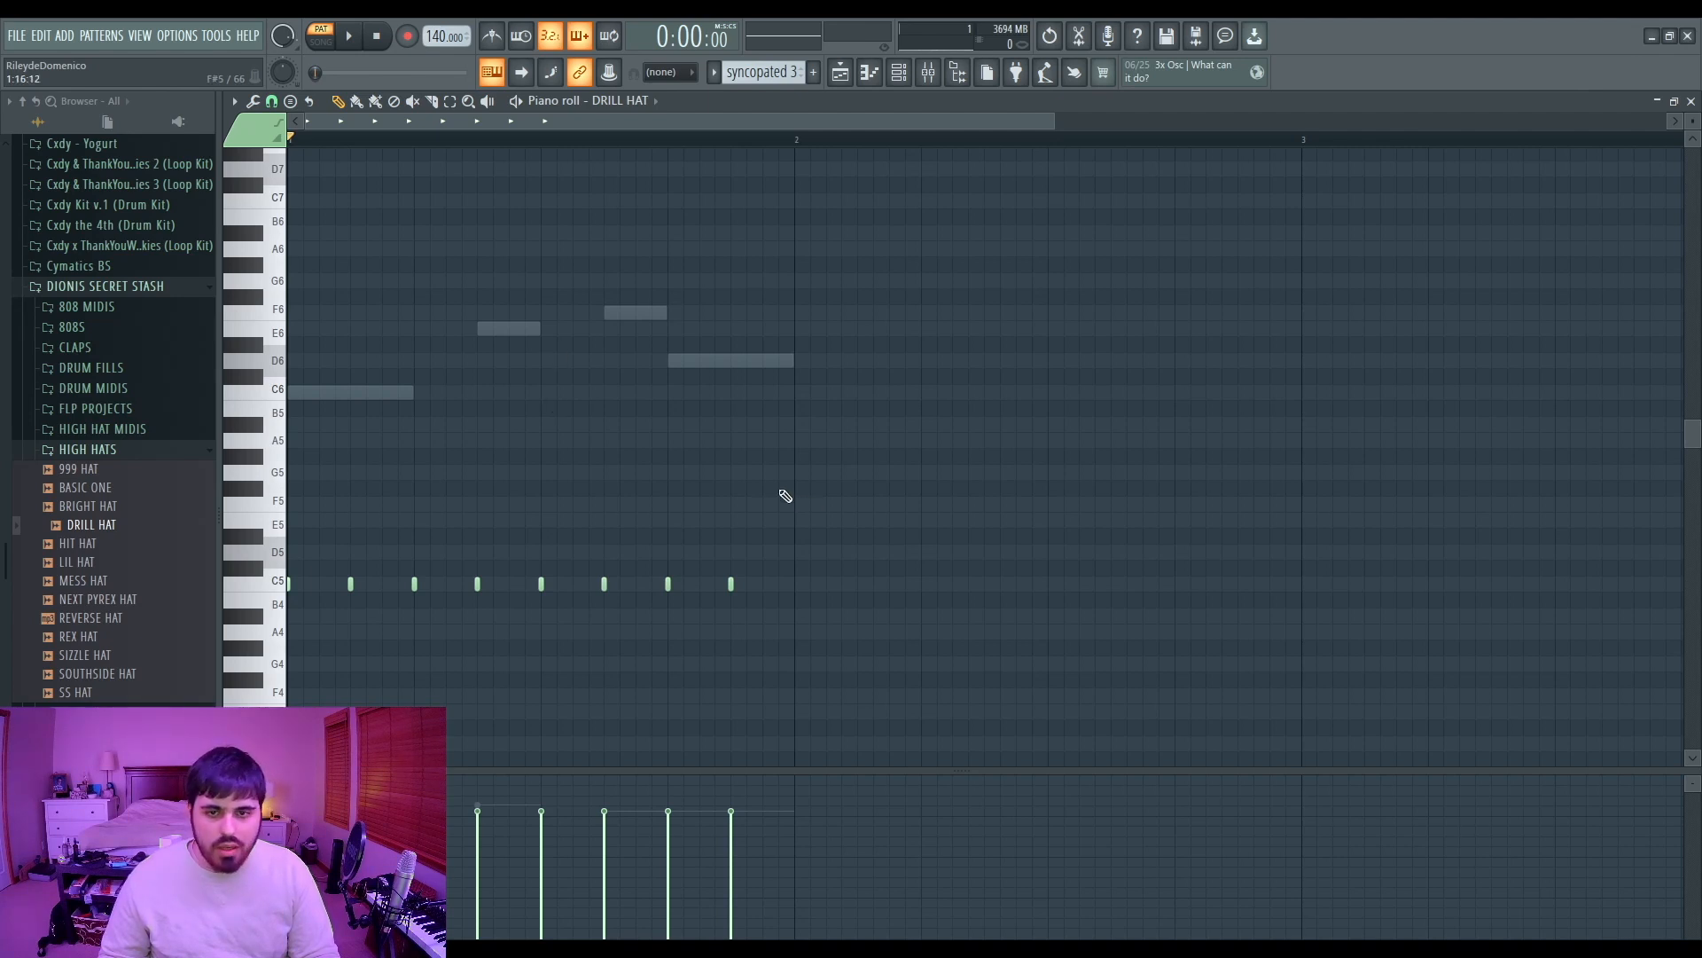
{"action": "key", "text": "space"}
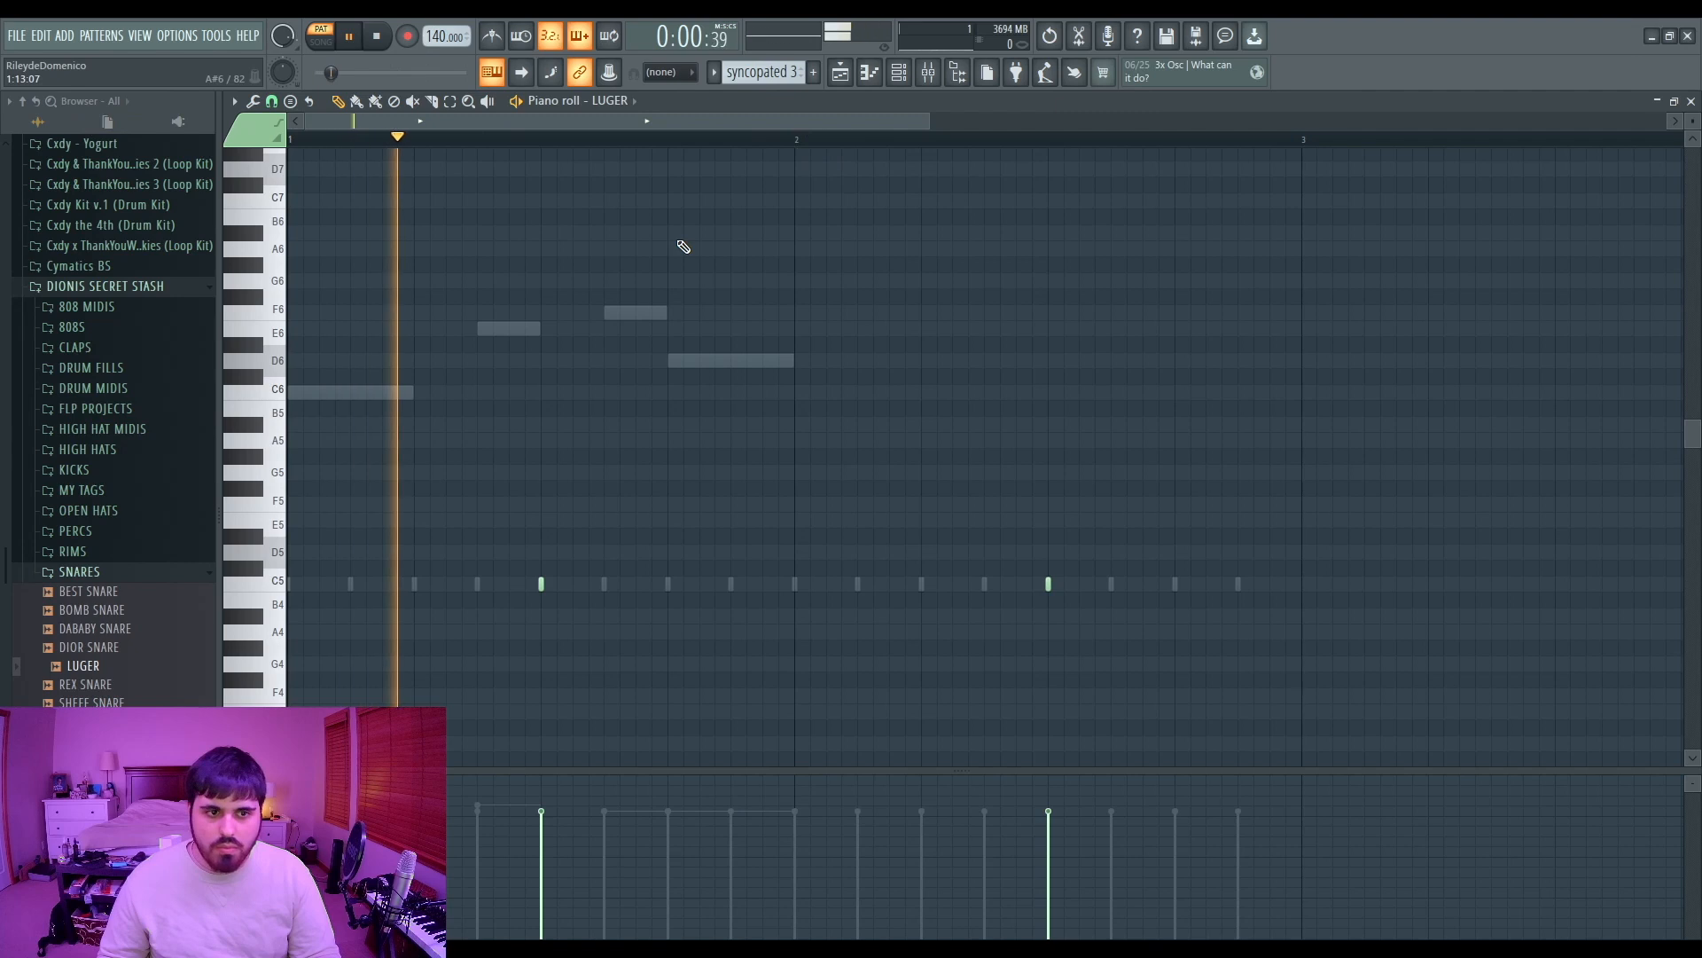
{"action": "left_click", "coordinate": [1691, 102]}
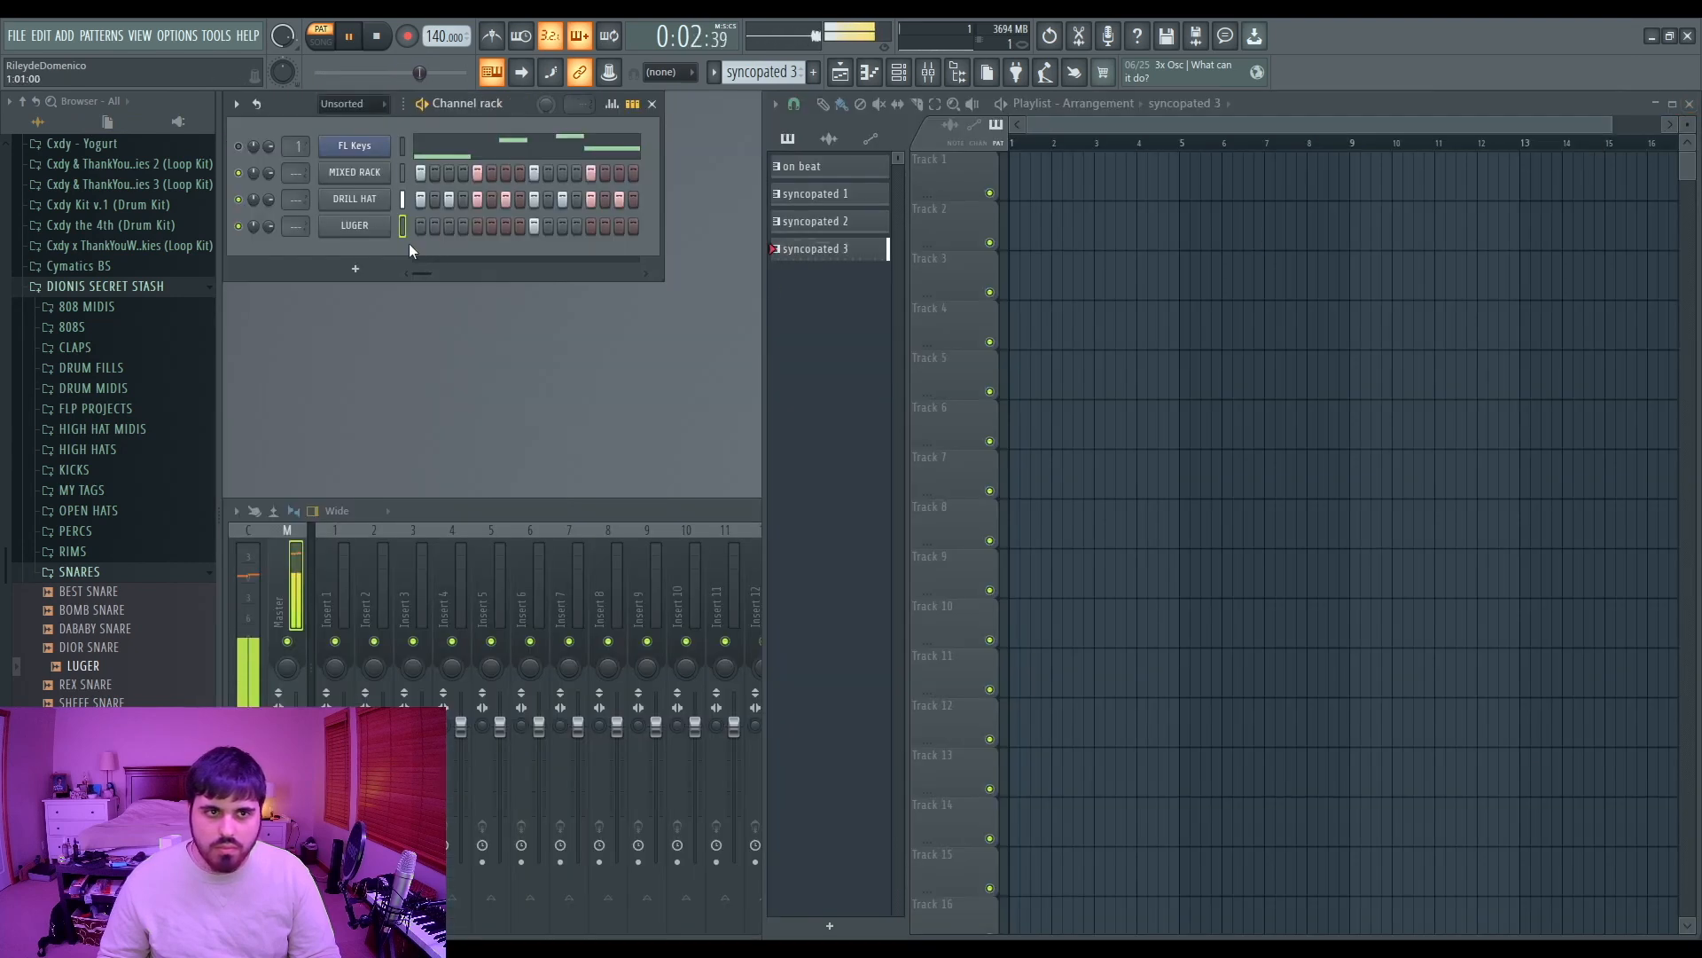
{"action": "key", "text": "space"}
{"action": "key", "text": "F7"}
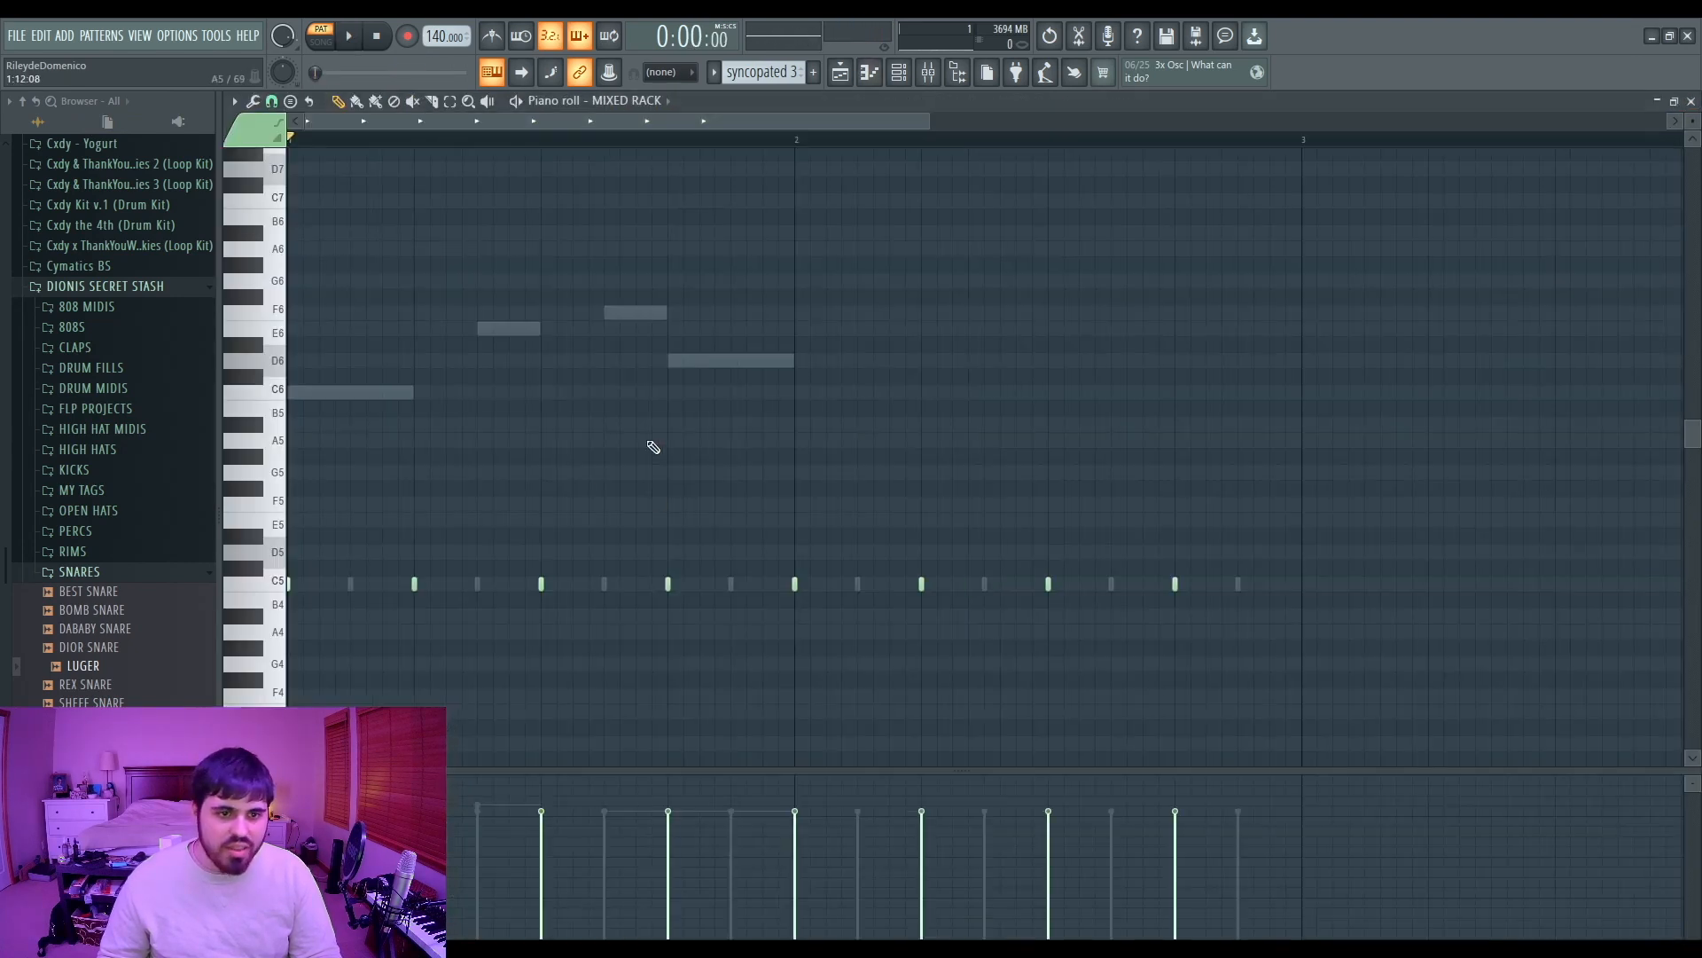
Step: Rework the MIXED RACK hits on the C5 row into a syncopated pattern, deleting on-beat hits and adding an offbeat one
{"action": "scroll", "coordinate": [385, 567], "scroll_direction": "down", "scroll_amount": 2, "text": "ctrl"}
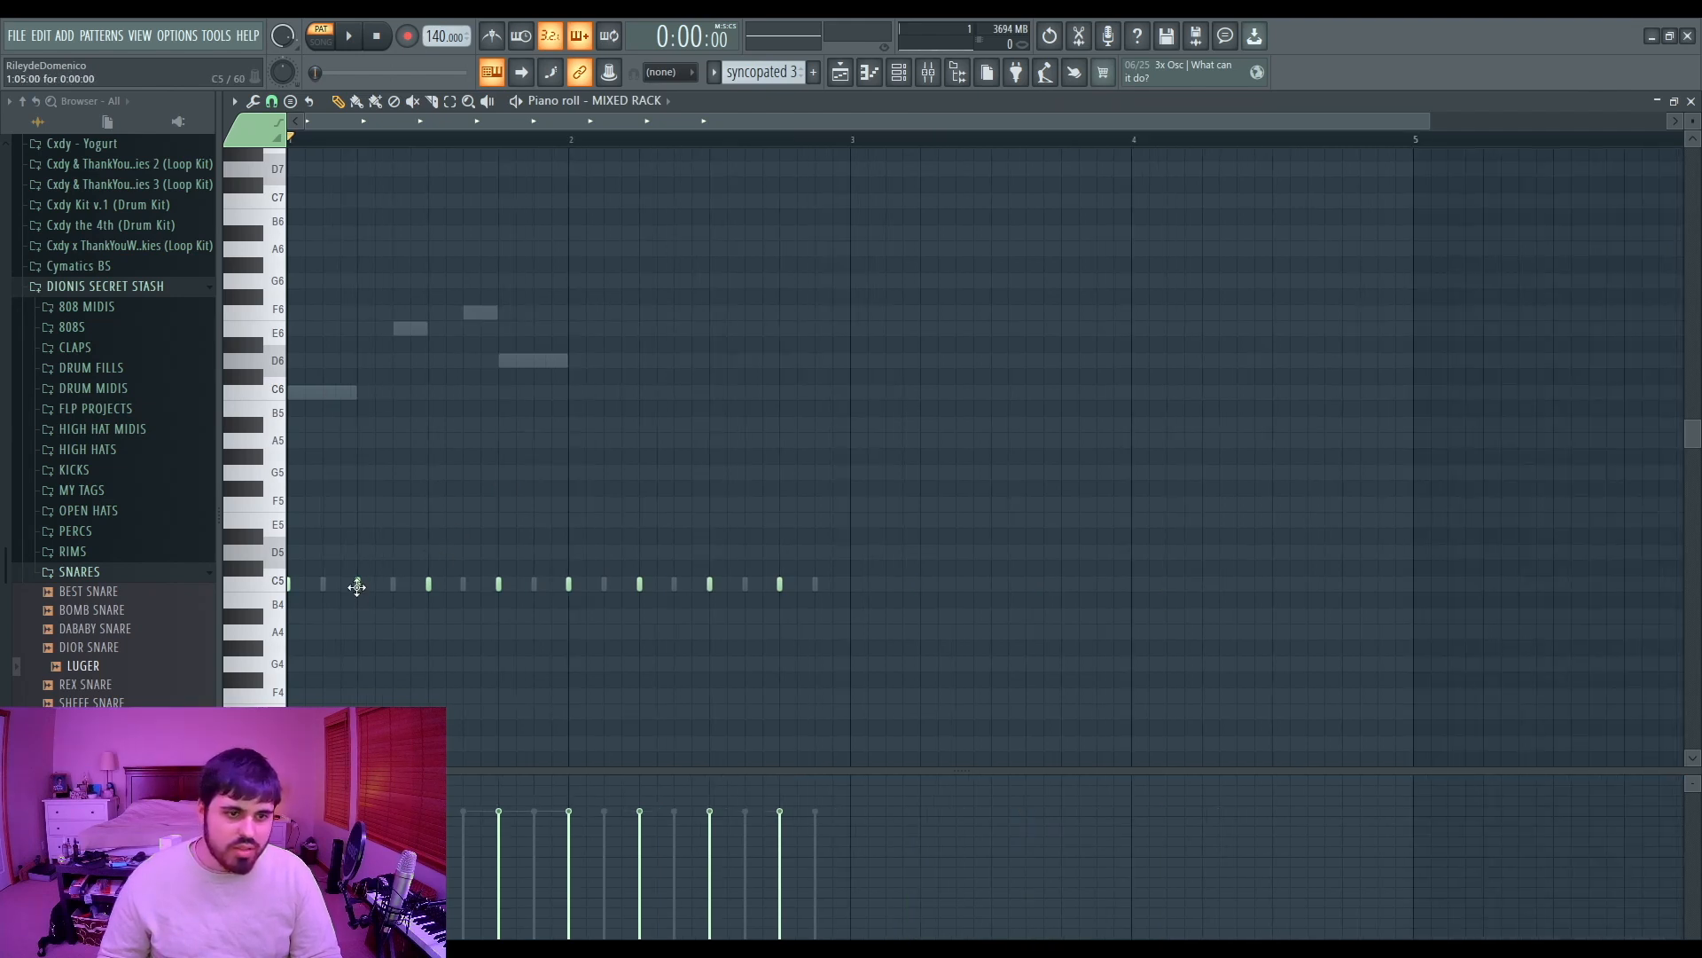
{"action": "right_click", "coordinate": [429, 585]}
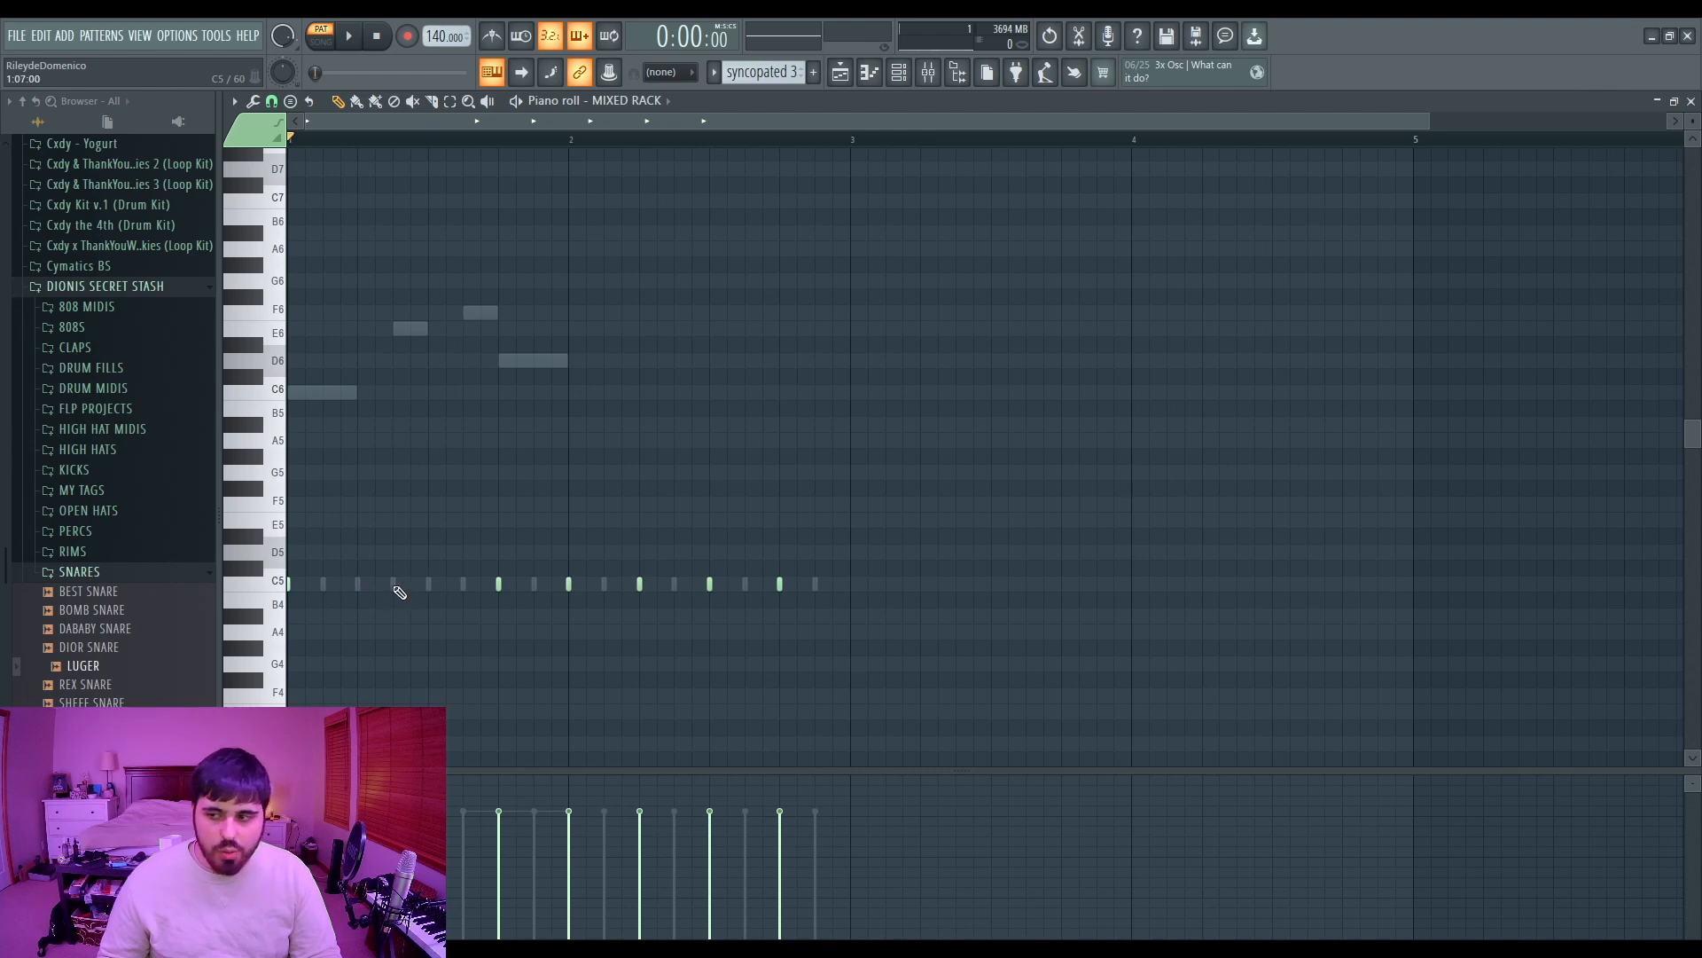
{"action": "left_click", "coordinate": [393, 587]}
{"action": "left_click_drag", "start_coordinate": [537, 484], "coordinate": [195, 674]}
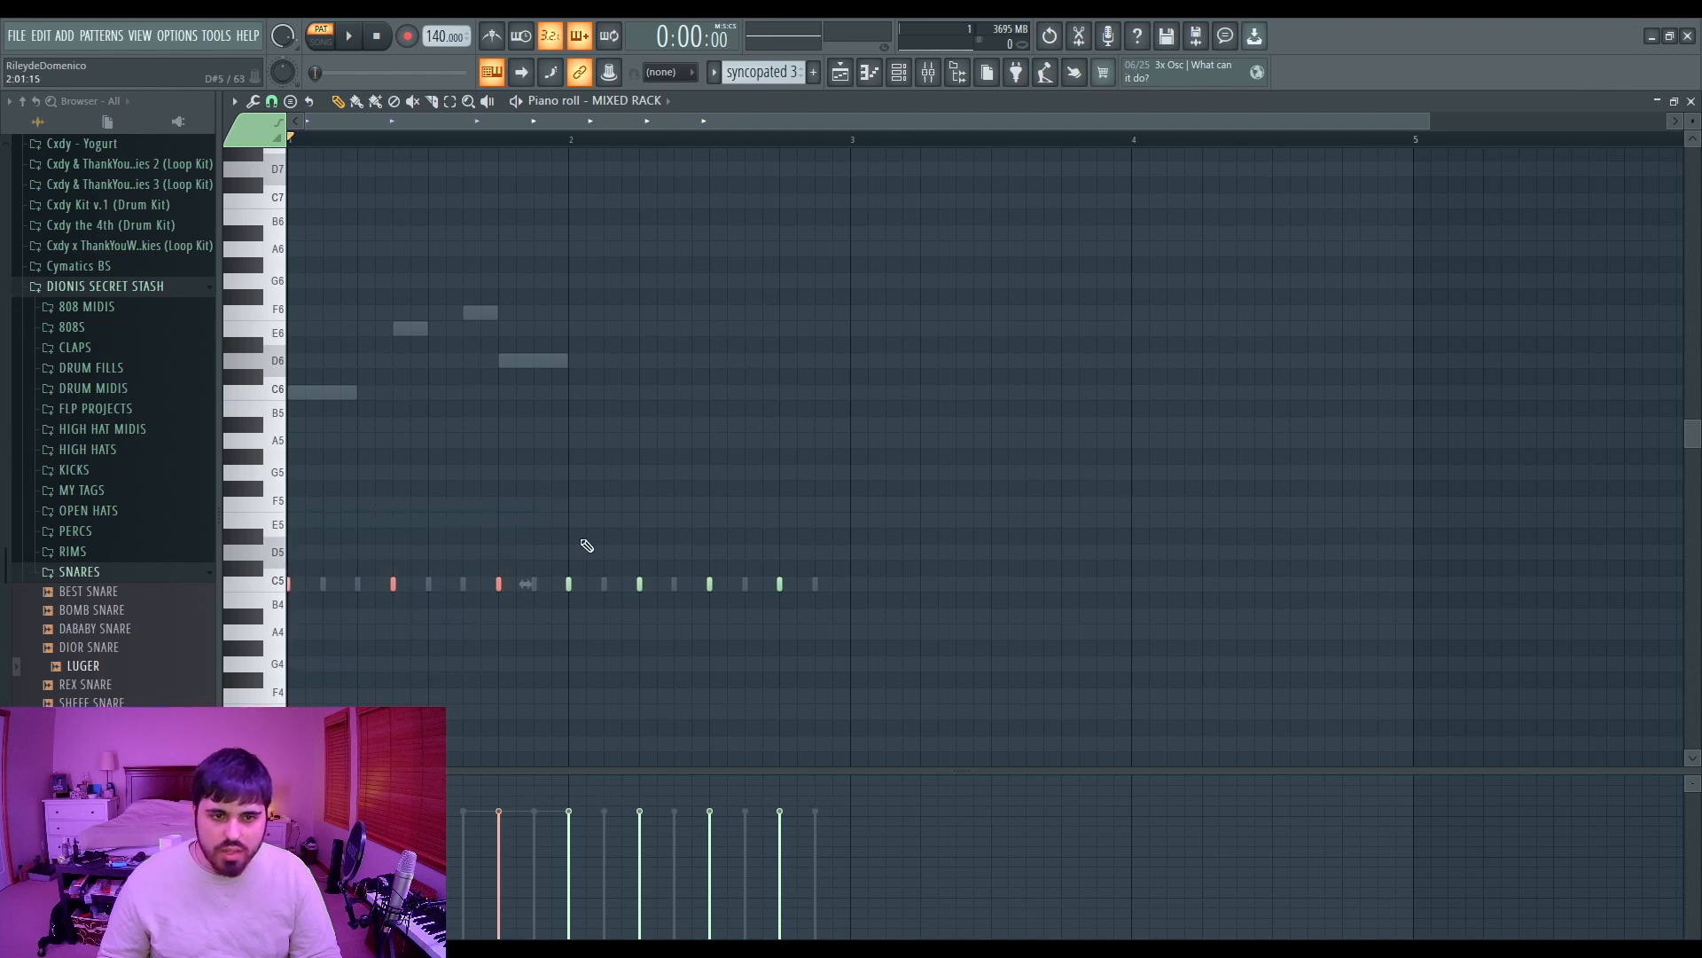
{"action": "right_click", "coordinate": [570, 585]}
{"action": "right_click", "coordinate": [710, 585]}
{"action": "left_click_drag", "start_coordinate": [864, 464], "coordinate": [212, 667]}
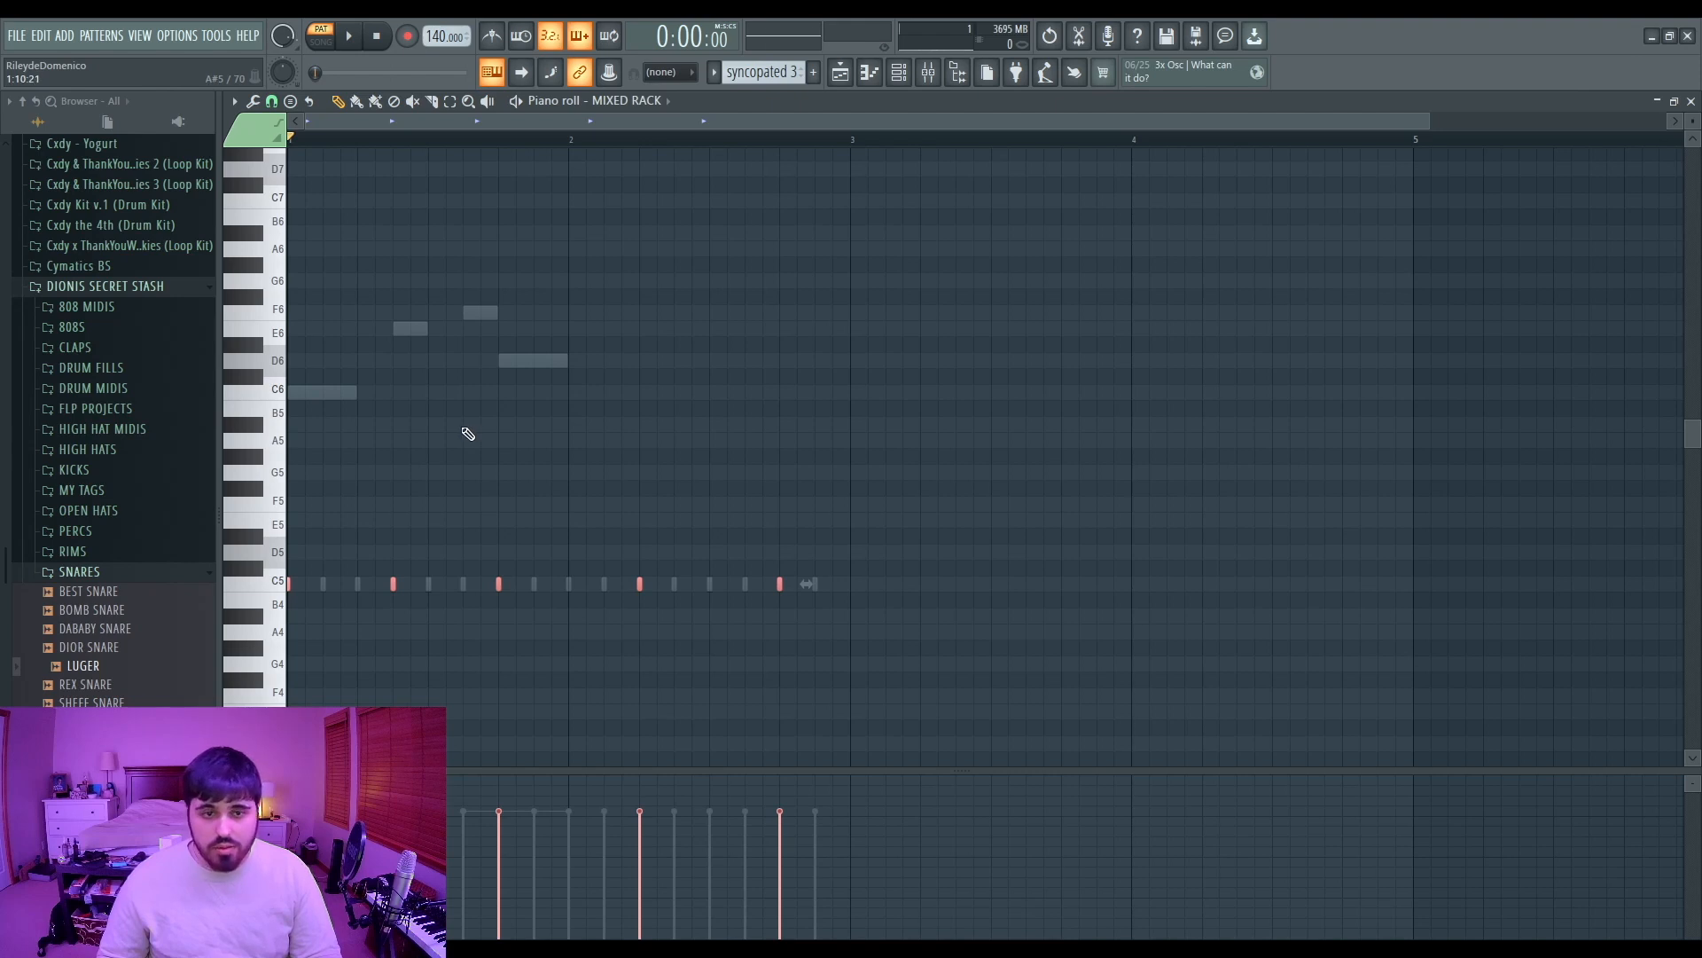
Step: Play the reworked MIXED RACK pattern back and deselect the notes
{"action": "key", "text": "space"}
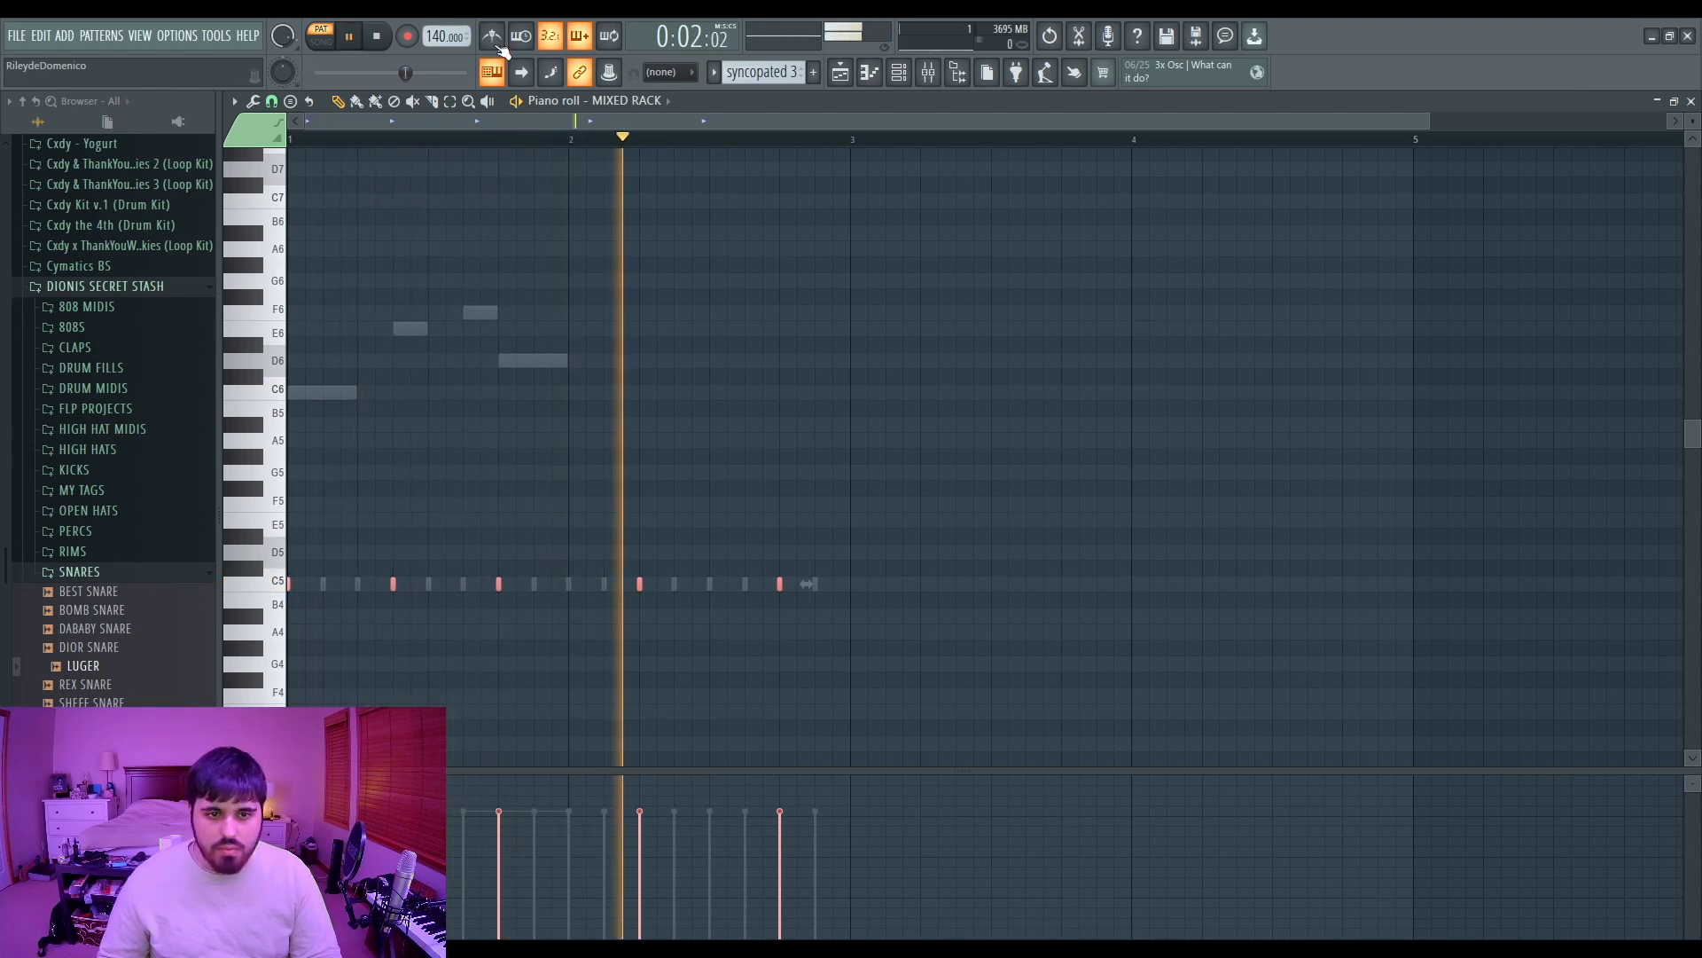
{"action": "key", "text": "space"}
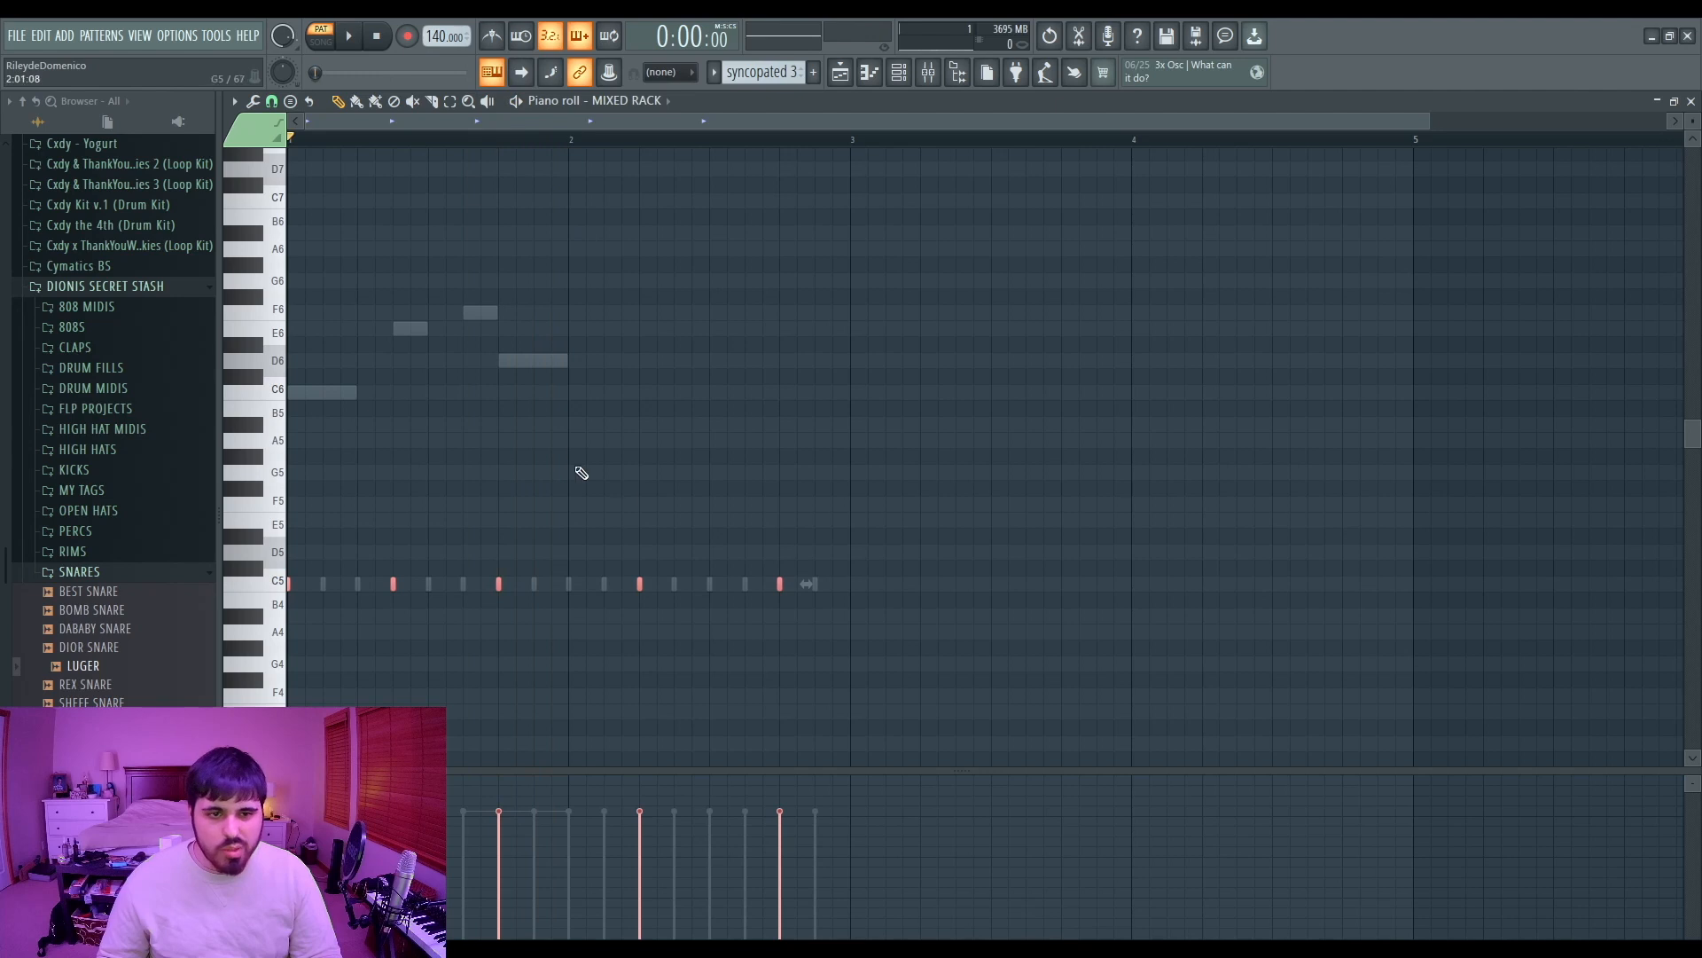
{"action": "left_click_drag", "start_coordinate": [426, 562], "coordinate": [378, 610]}
{"action": "left_click_drag", "start_coordinate": [610, 528], "coordinate": [553, 613]}
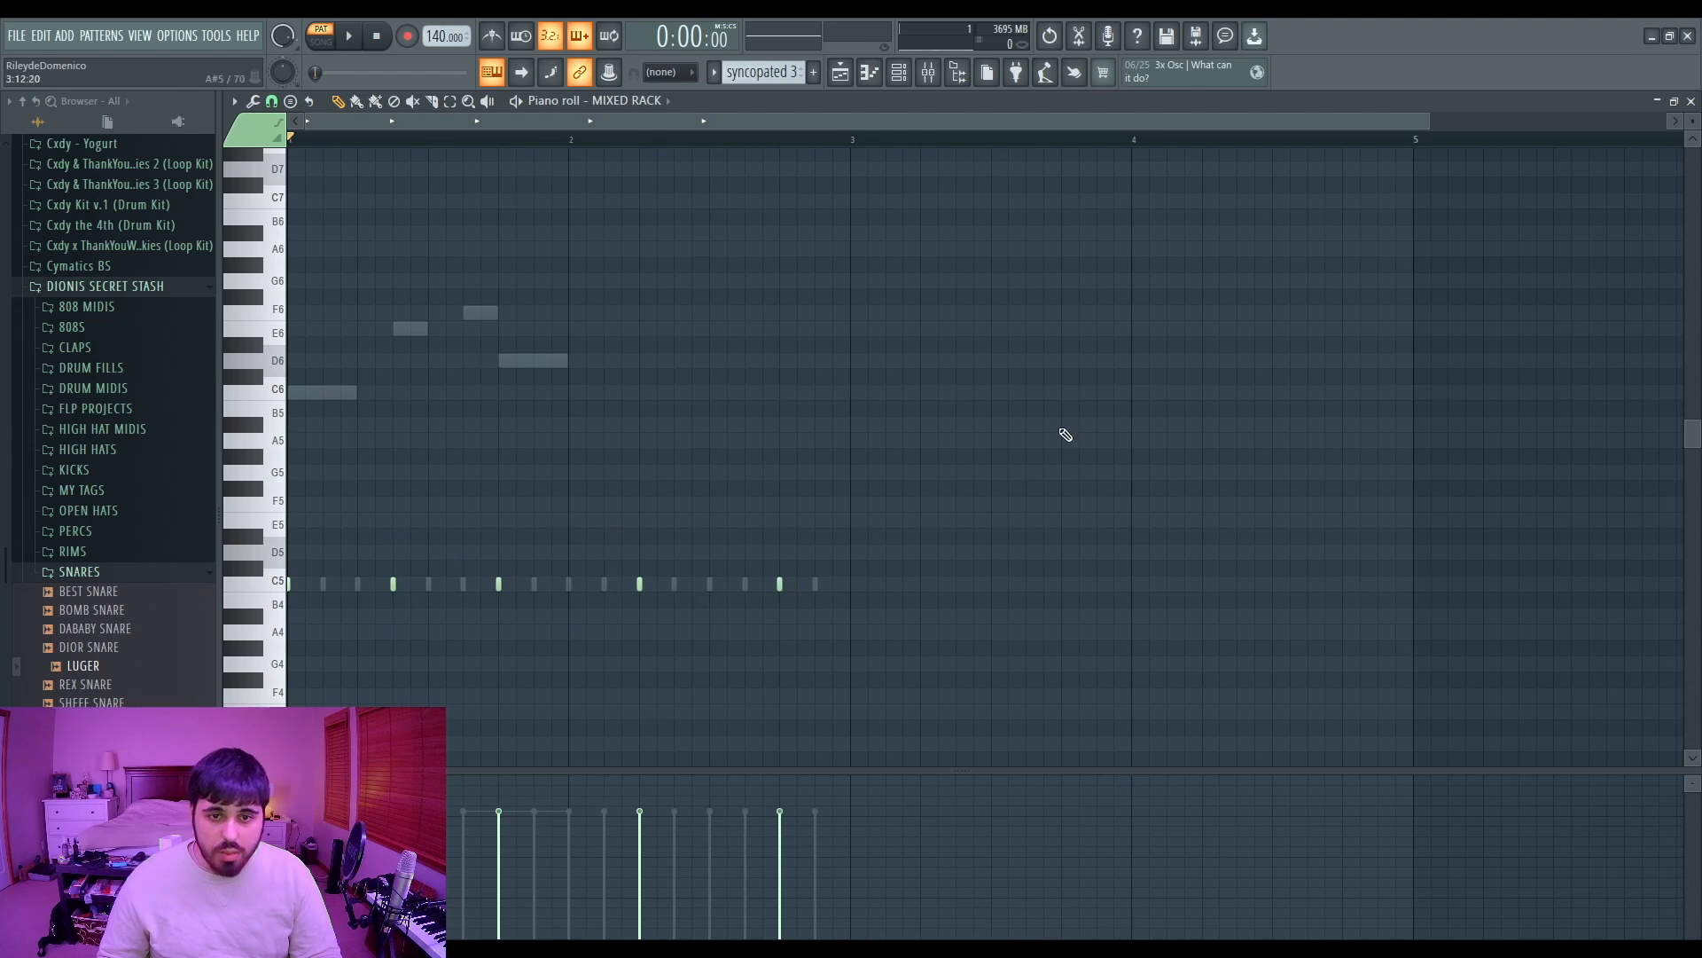
Step: Switch the piano roll to the DRILL HAT channel from the channel rack
{"action": "key", "text": "F7"}
{"action": "left_click", "coordinate": [376, 206]}
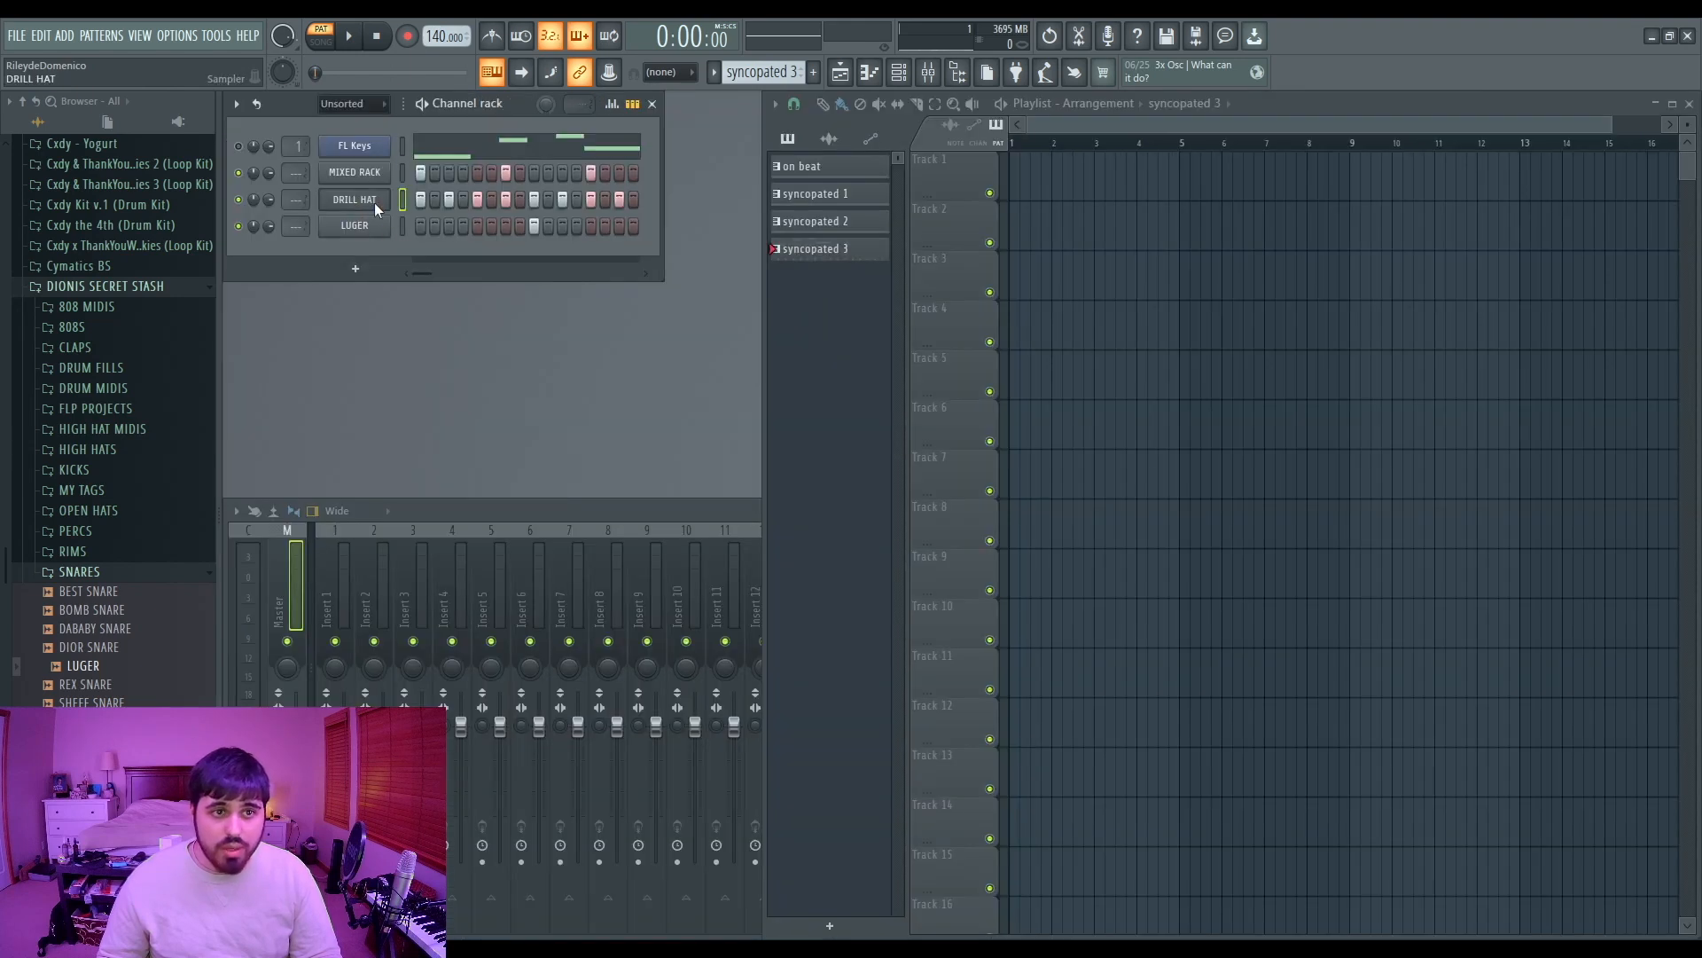
{"action": "key", "text": "F7"}
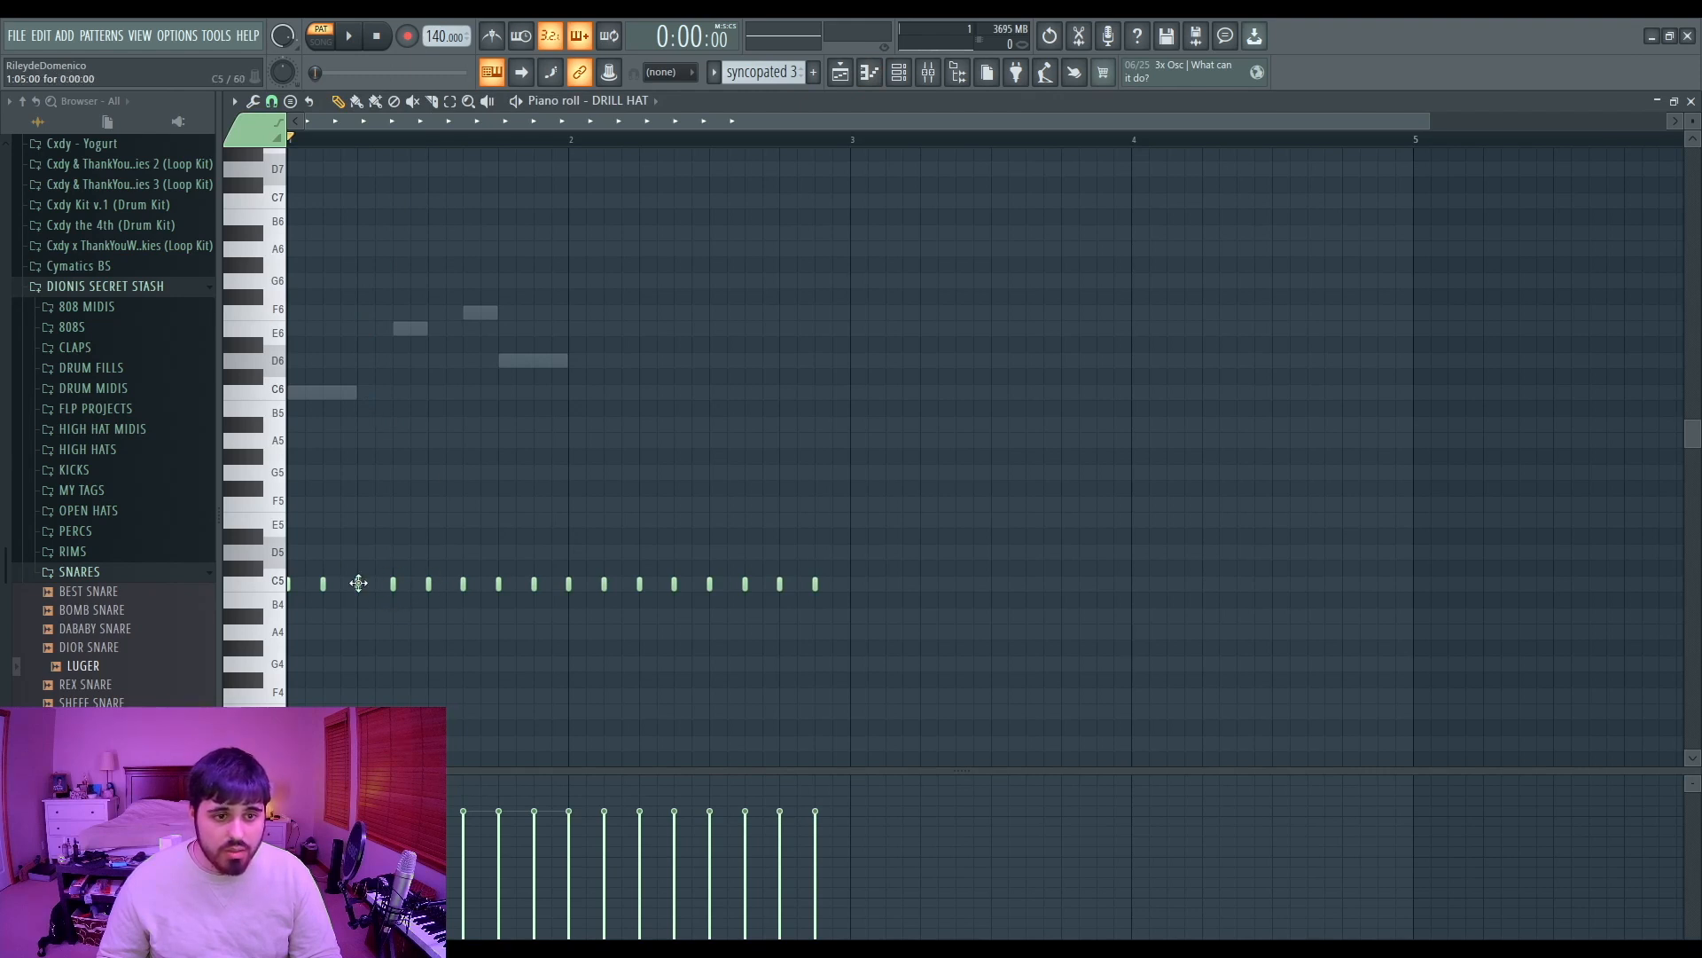
Step: Zoom around the DRILL HAT hi-hat pattern and play it back to review its syncopated roll
{"action": "scroll", "coordinate": [387, 585], "scroll_direction": "up", "scroll_amount": 5, "text": "ctrl"}
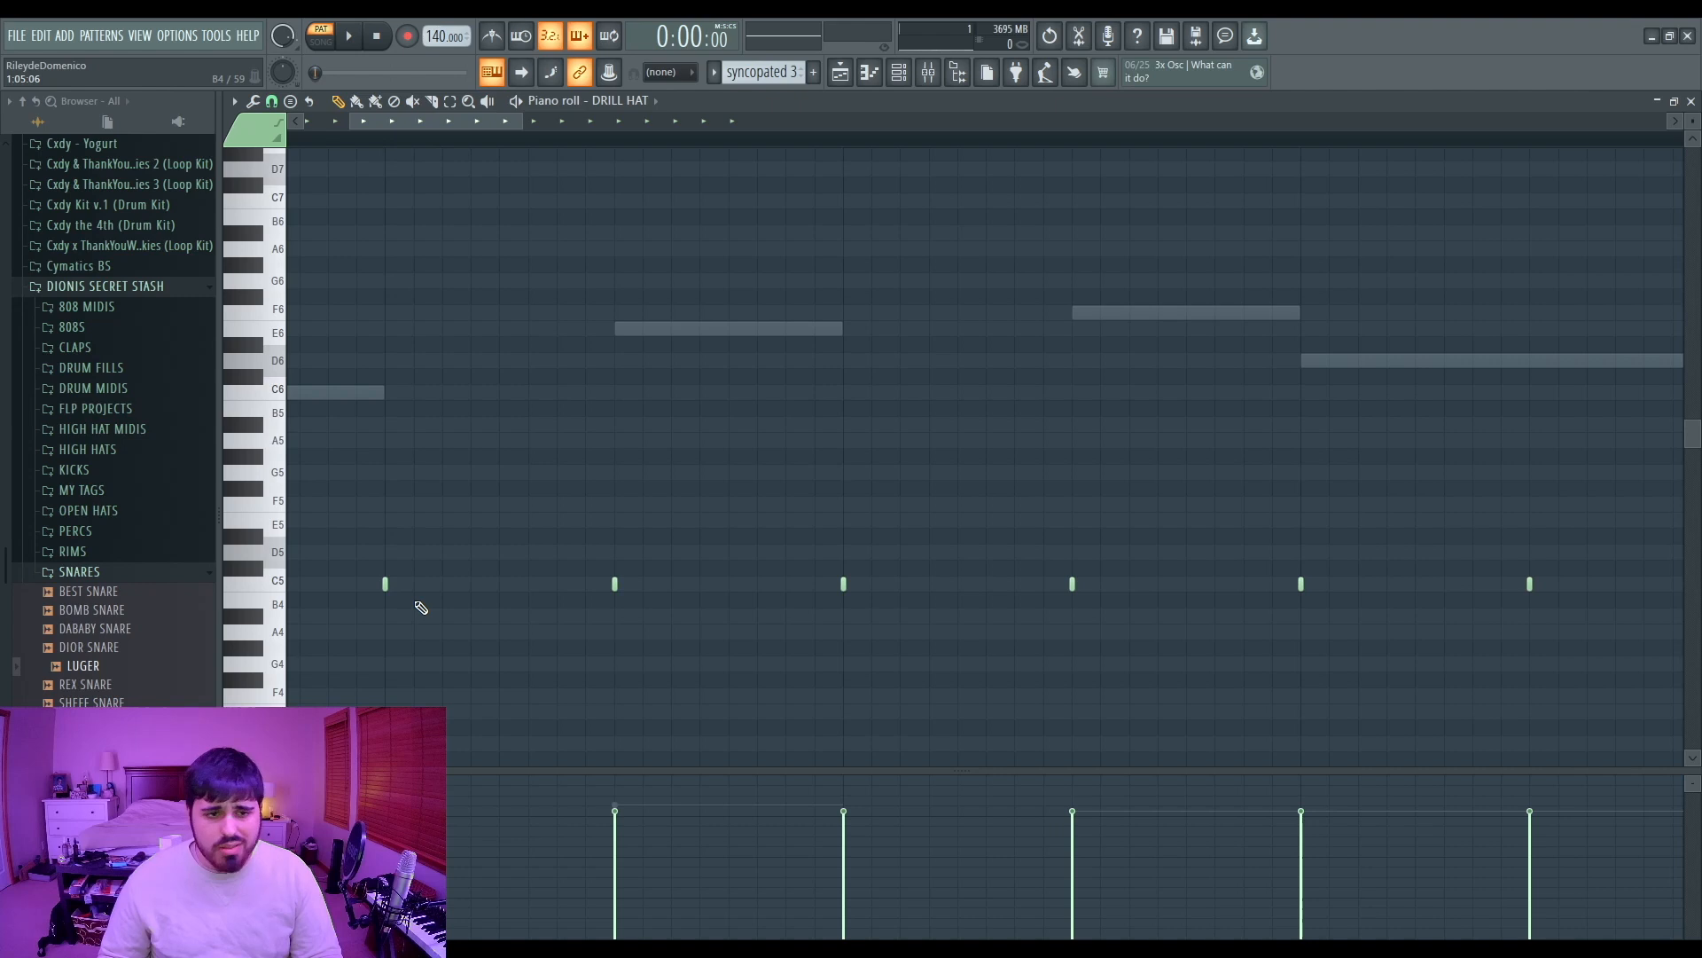
{"action": "scroll", "coordinate": [603, 353], "scroll_direction": "down", "scroll_amount": 4}
{"action": "key", "text": "space"}
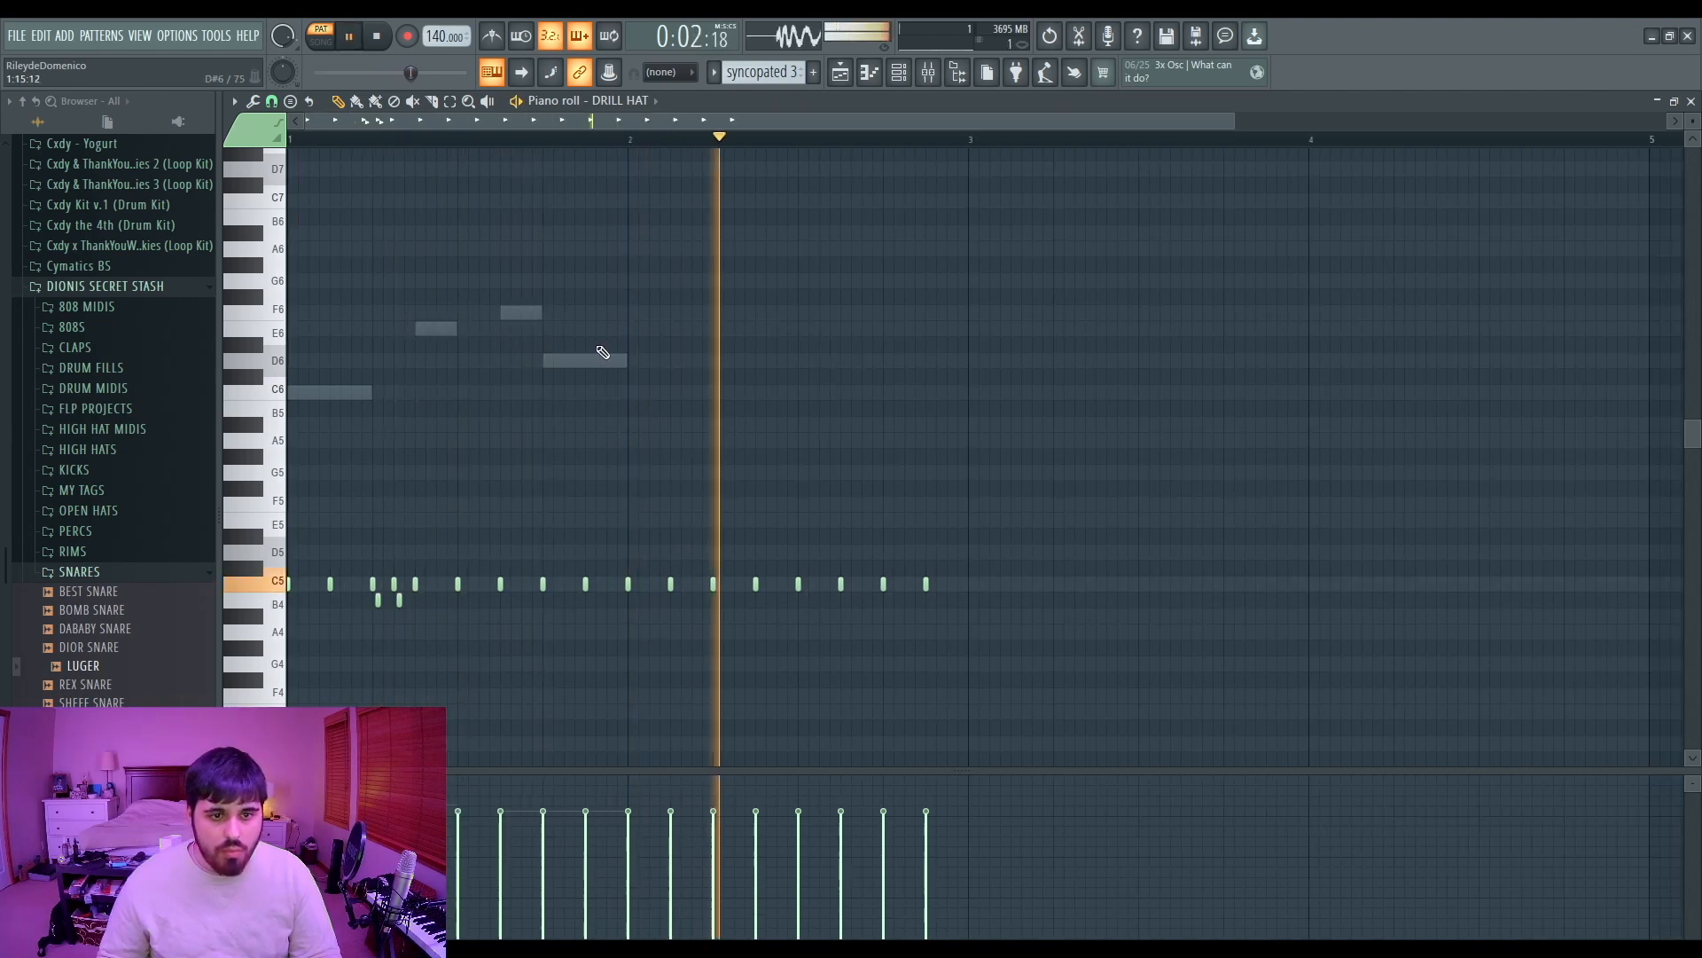
{"action": "key", "text": "space"}
{"action": "scroll", "coordinate": [635, 383], "scroll_direction": "down", "scroll_amount": 2}
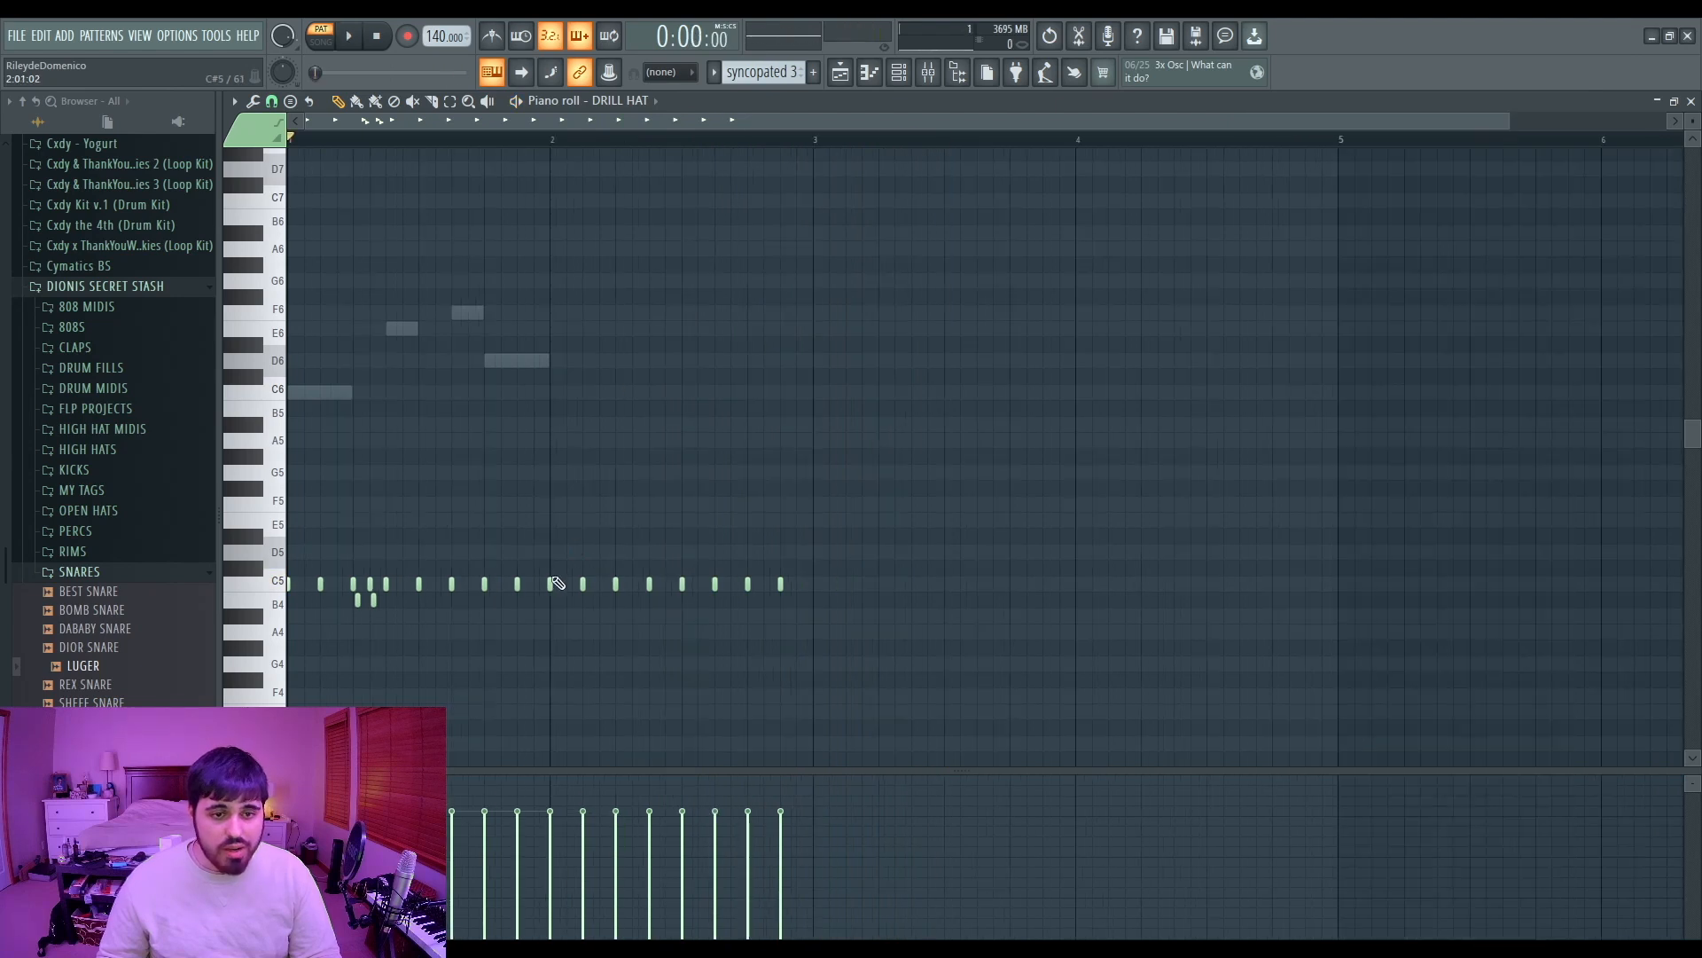
{"action": "scroll", "coordinate": [552, 584], "scroll_direction": "up", "scroll_amount": 4}
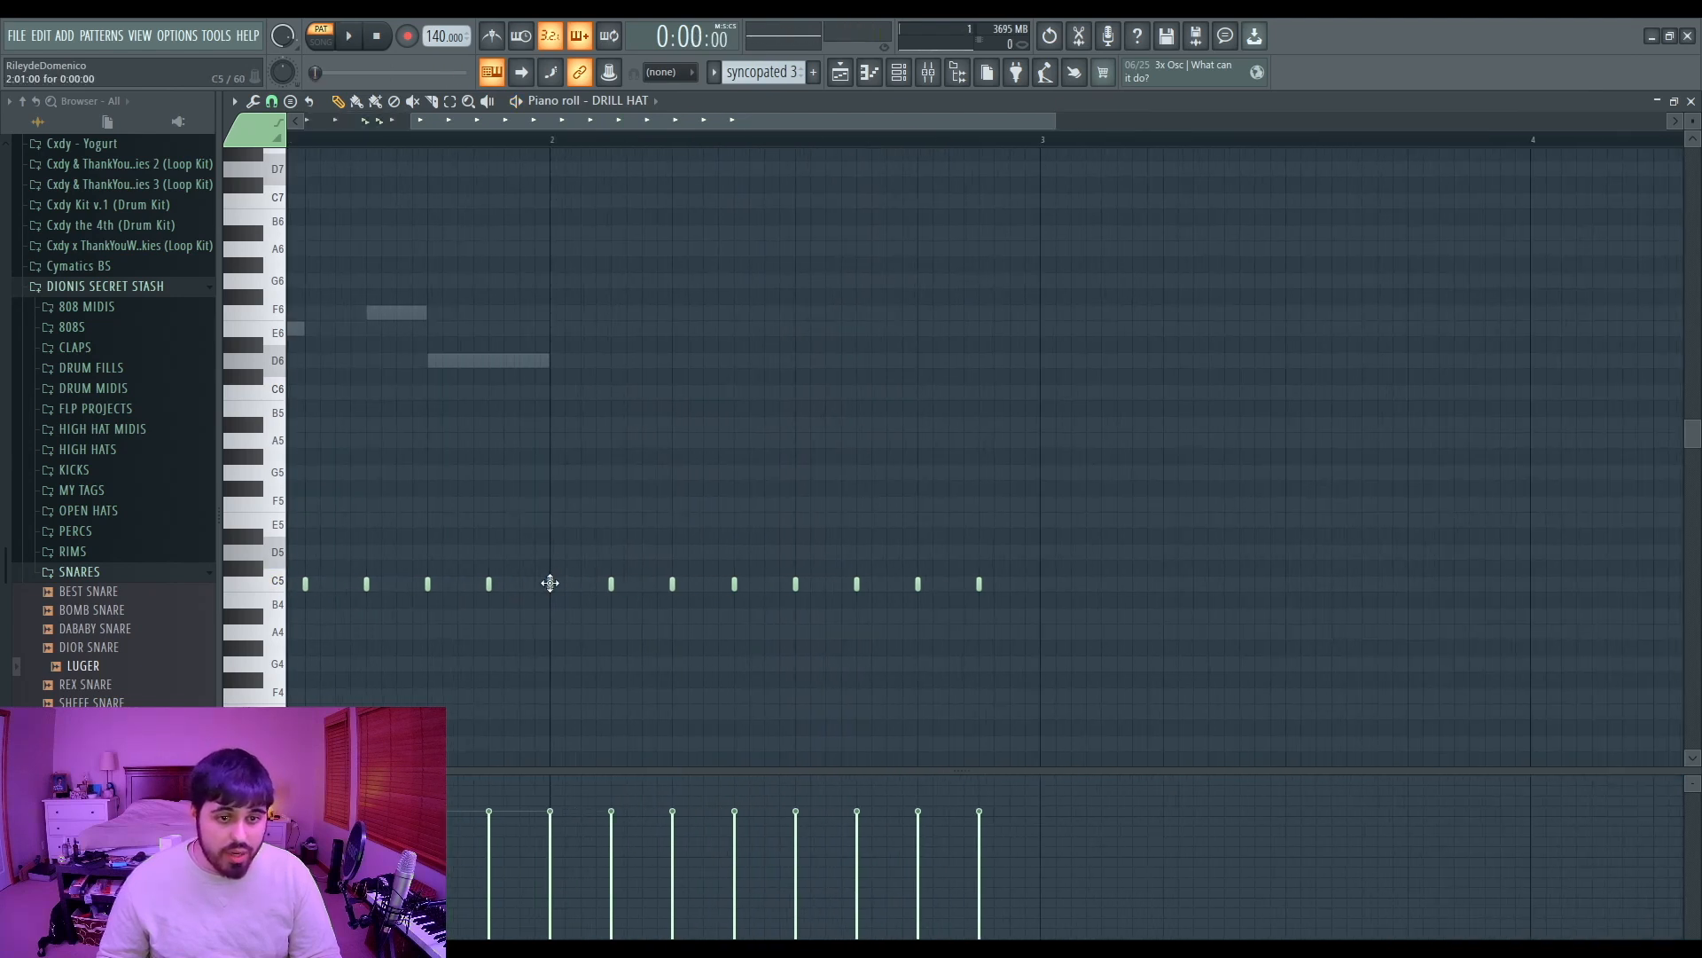
{"action": "scroll", "coordinate": [585, 599], "scroll_direction": "up", "scroll_amount": 2}
{"action": "left_click", "coordinate": [566, 585]}
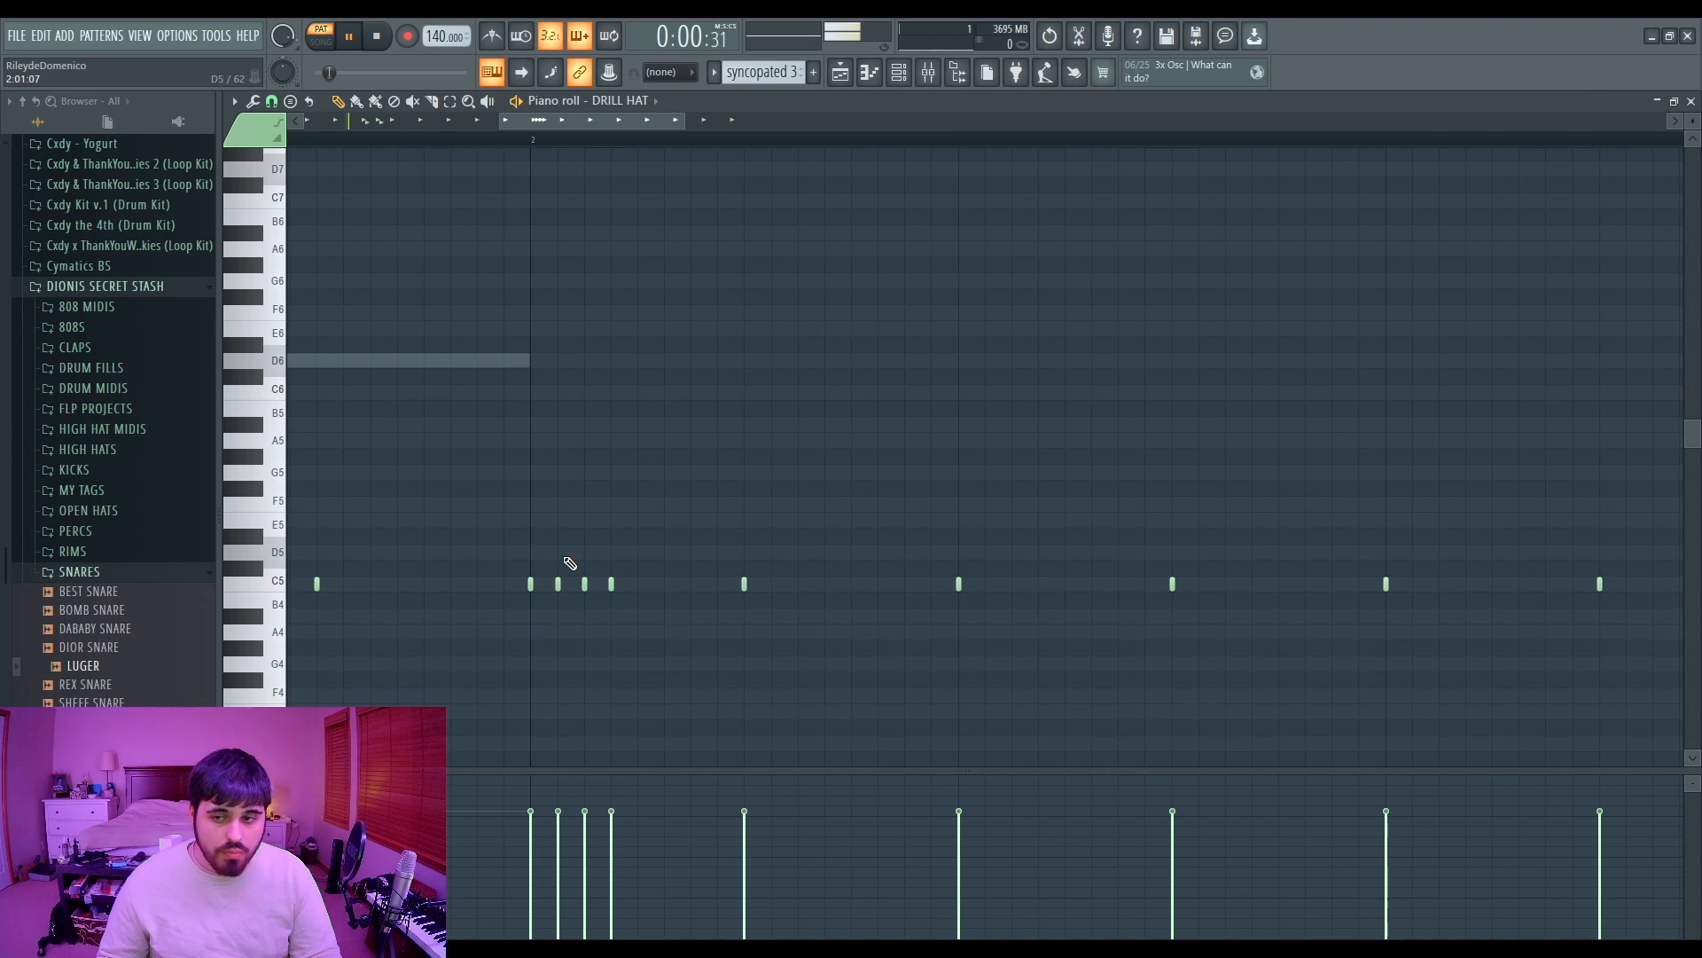